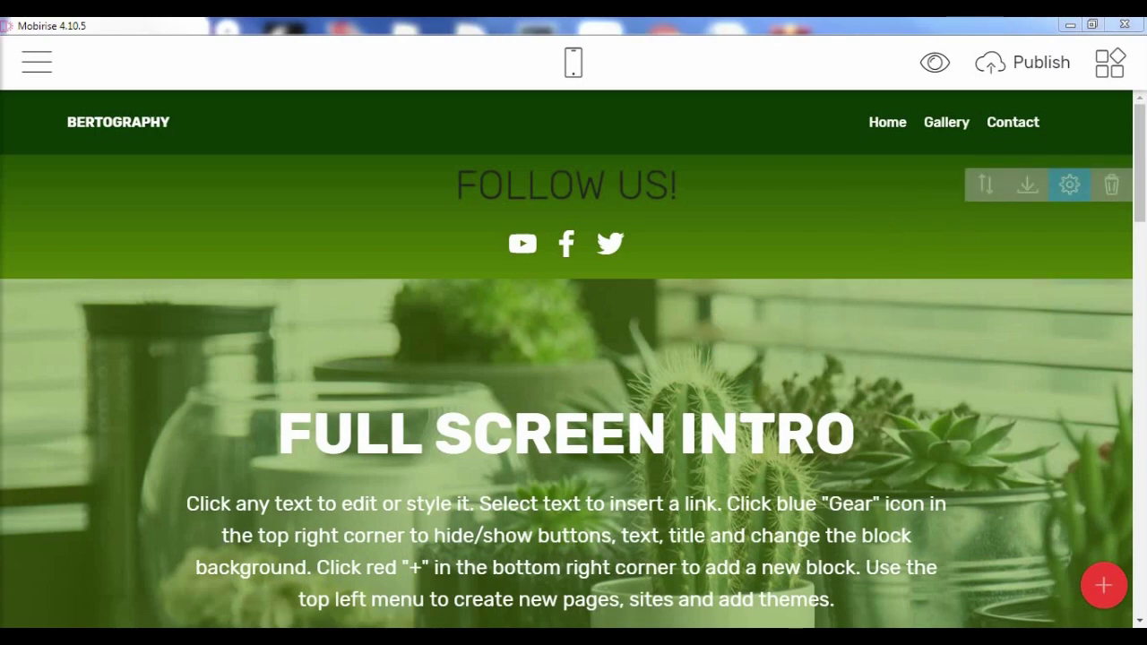
# - Scroll through the page's blocks, then open the Mobirise main side menu
pyautogui.moveTo(1136, 148); pyautogui.dragTo(1141, 171)
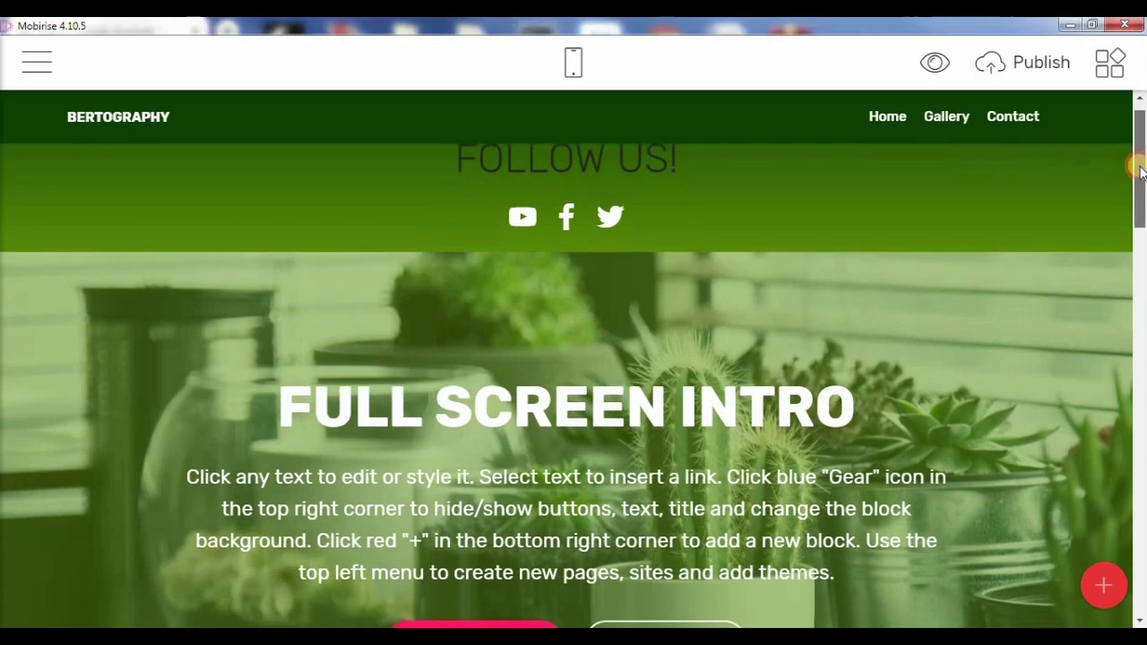
pyautogui.scroll(-3, 1141, 170)
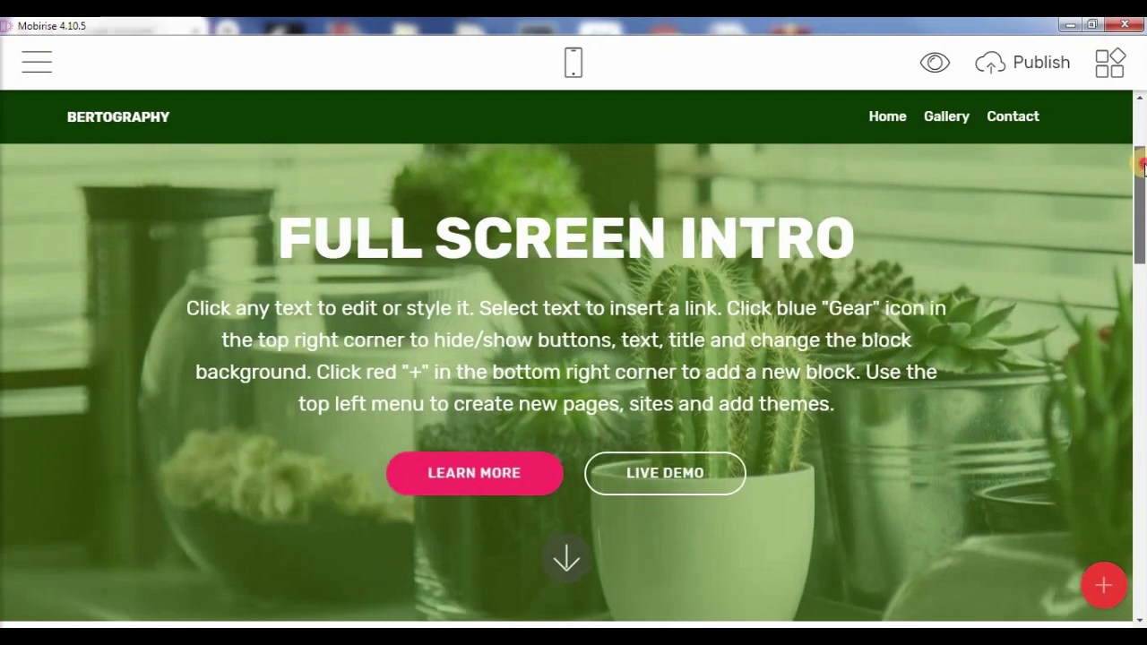
pyautogui.moveTo(1143, 166); pyautogui.dragTo(1136, 204)
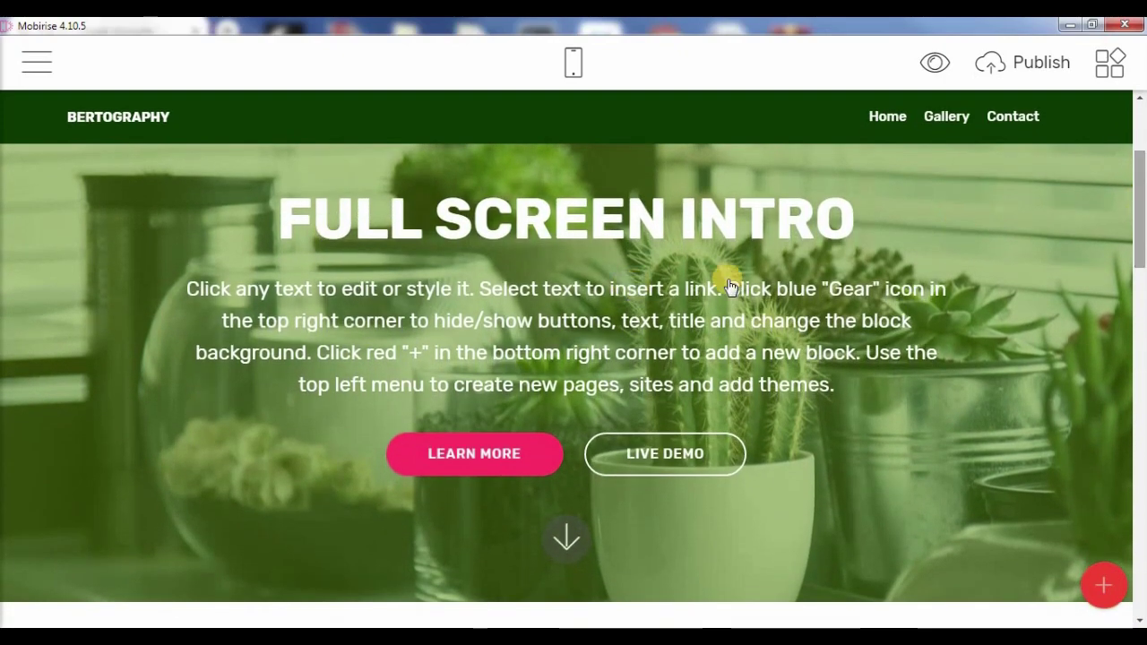
pyautogui.click(37, 63)
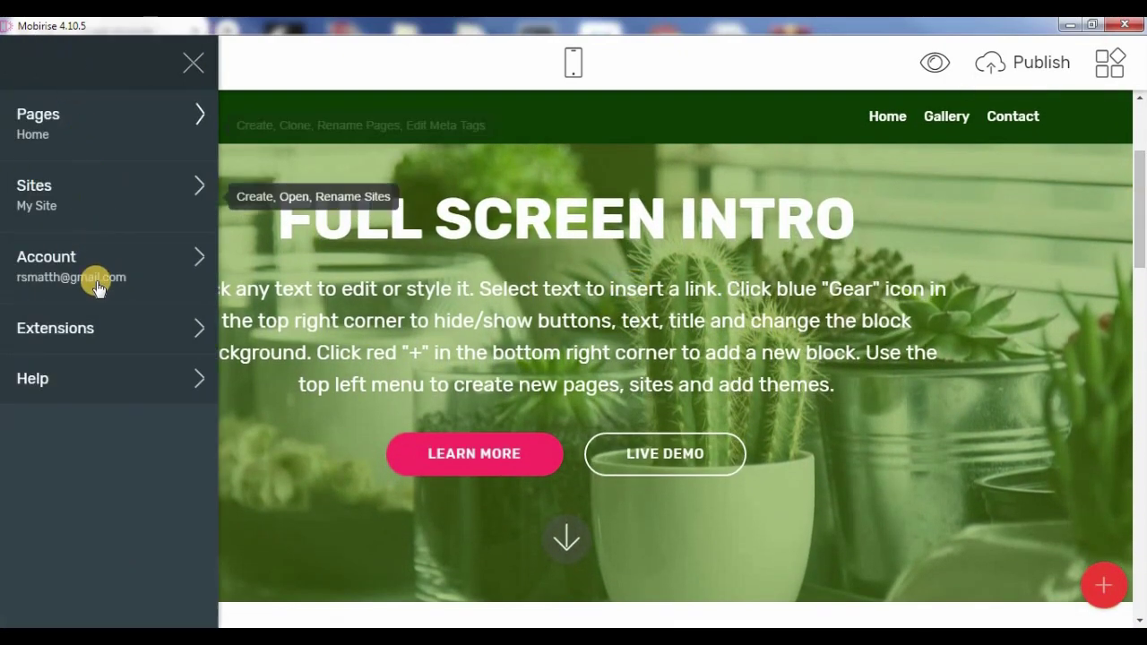
# - Browse the Extensions catalogue to find the Code Editor card, then return to the page editor
pyautogui.click(84, 326)
pyautogui.scroll(-20, 1129, 461)
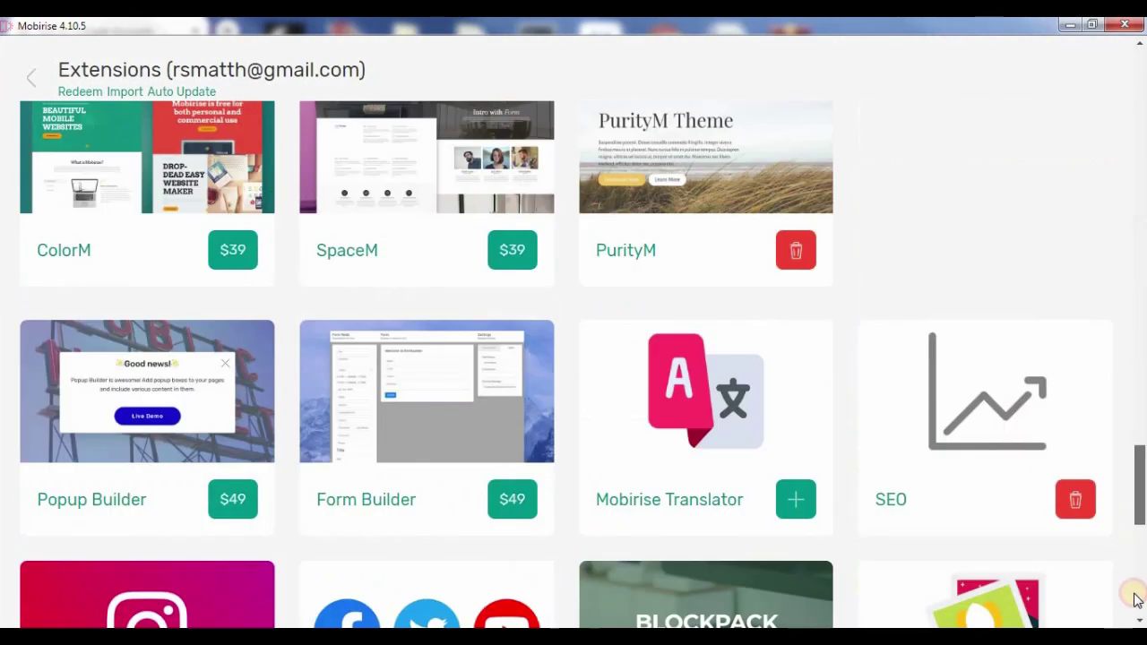
pyautogui.scroll(-5, 1129, 558)
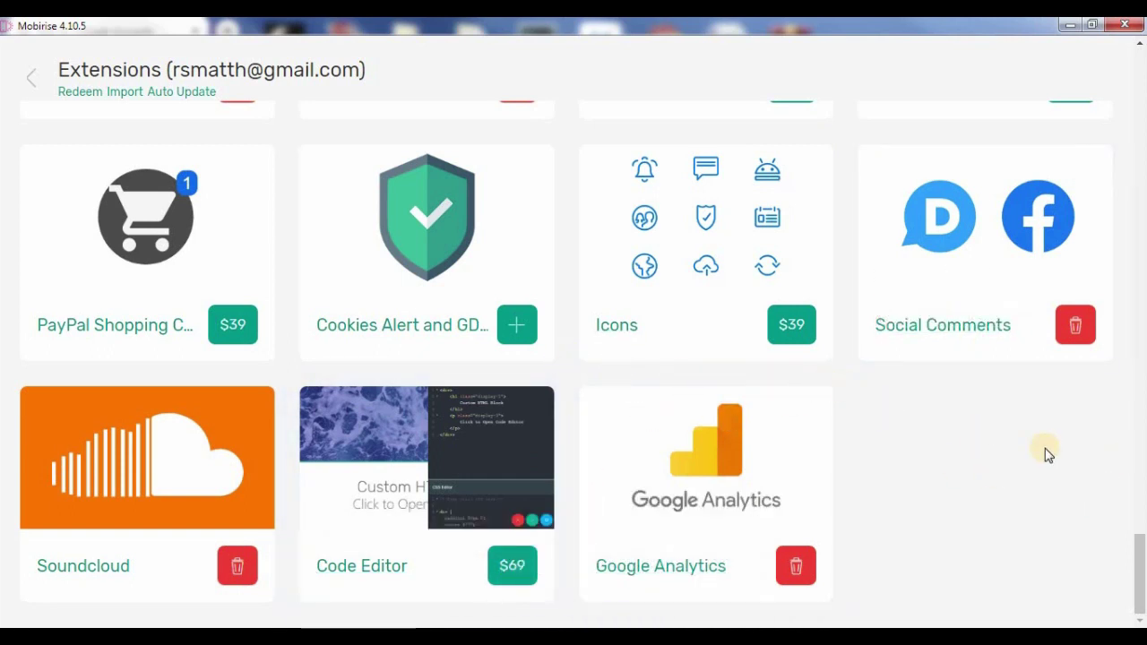
pyautogui.scroll(5, 1073, 461)
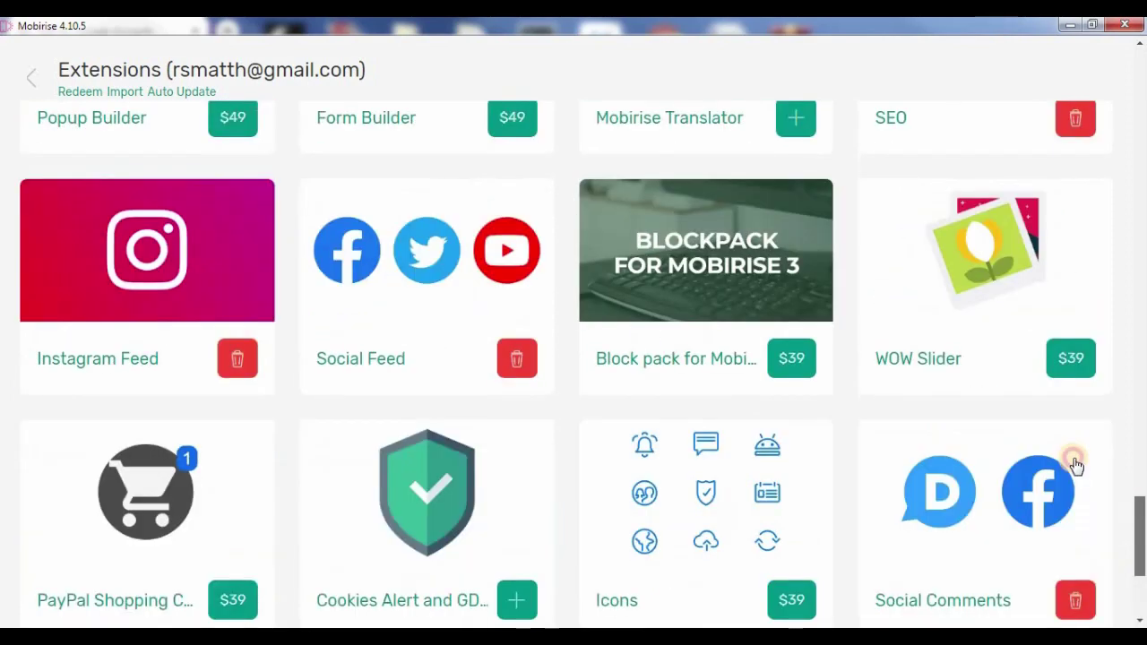
pyautogui.click(39, 82)
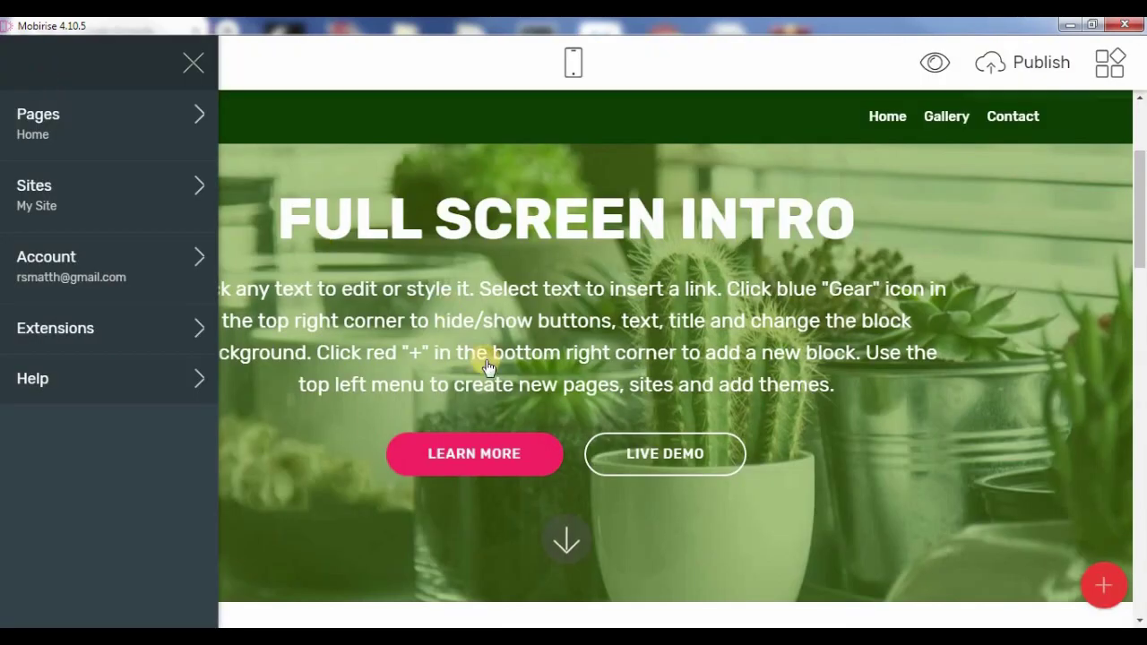
pyautogui.click(354, 466)
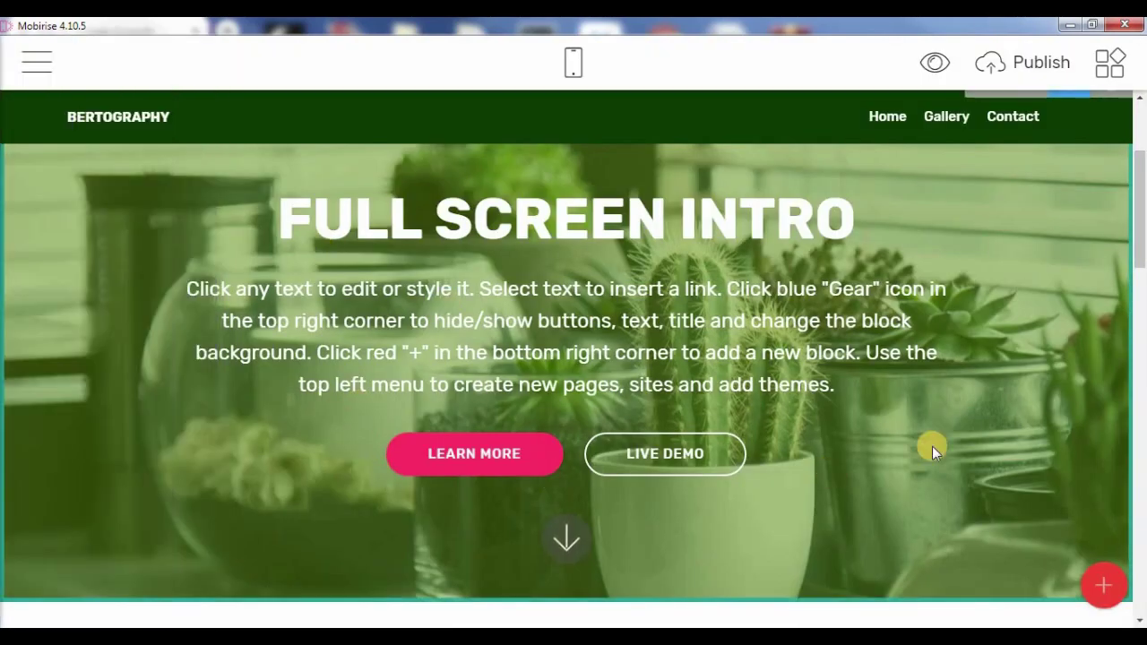
# - Search Google for 'deltapi code editor' in Chrome to find the DeltaPi softwares site
pyautogui.moveTo(1143, 224); pyautogui.dragTo(1141, 183)
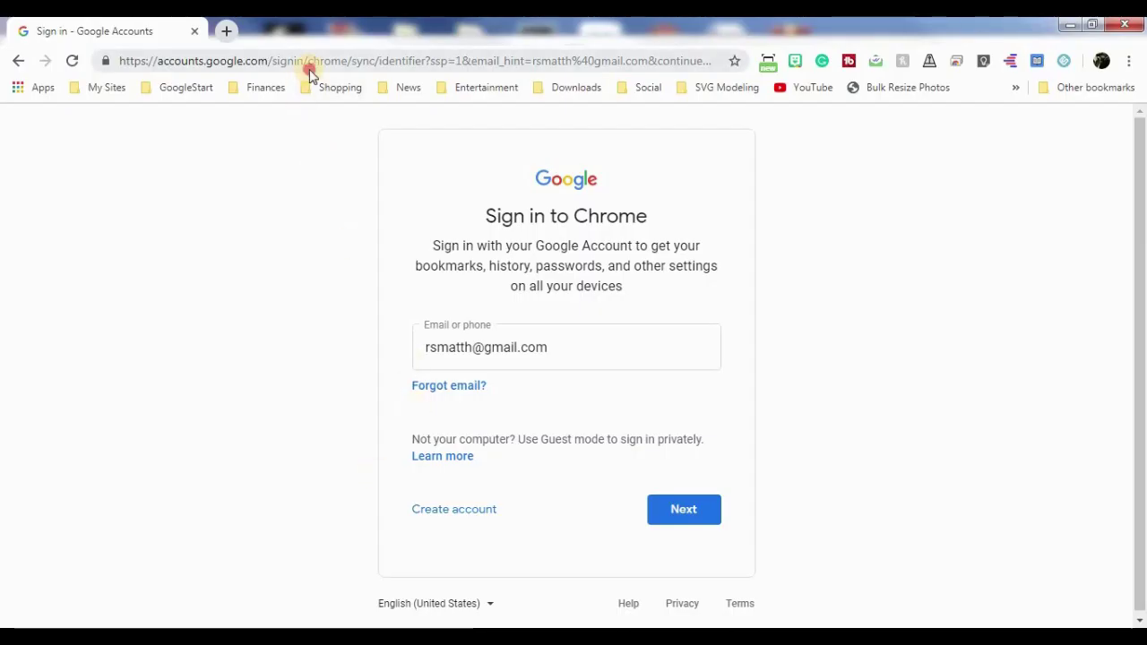
pyautogui.click(315, 61)
pyautogui.write('de')
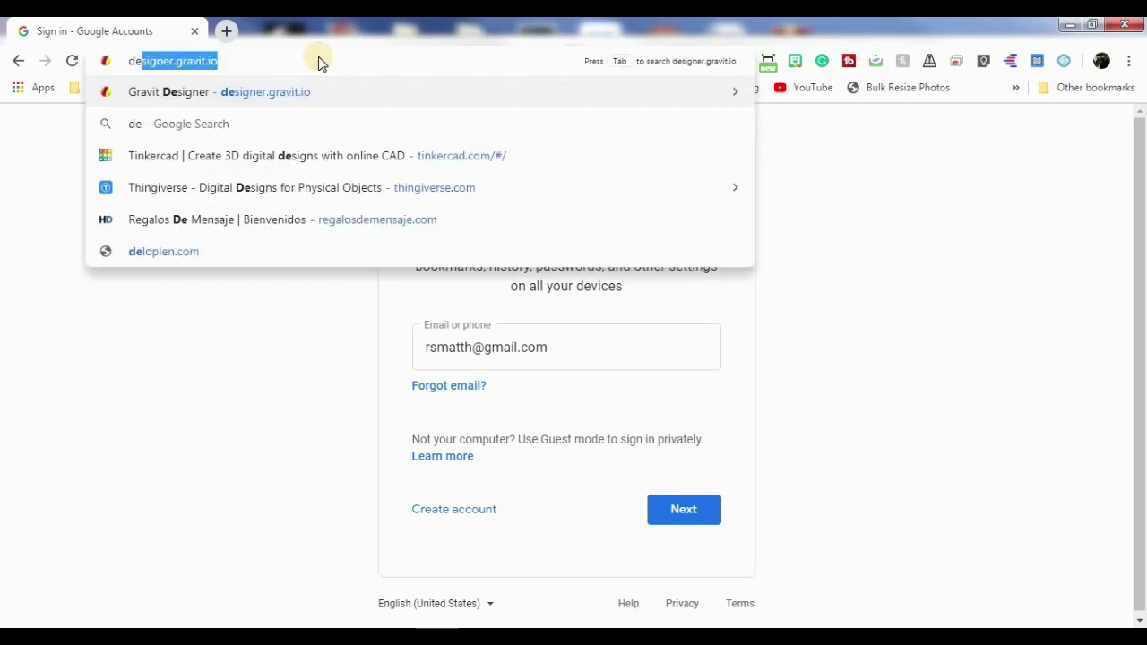
pyautogui.write('ltapi')
pyautogui.press('Return')
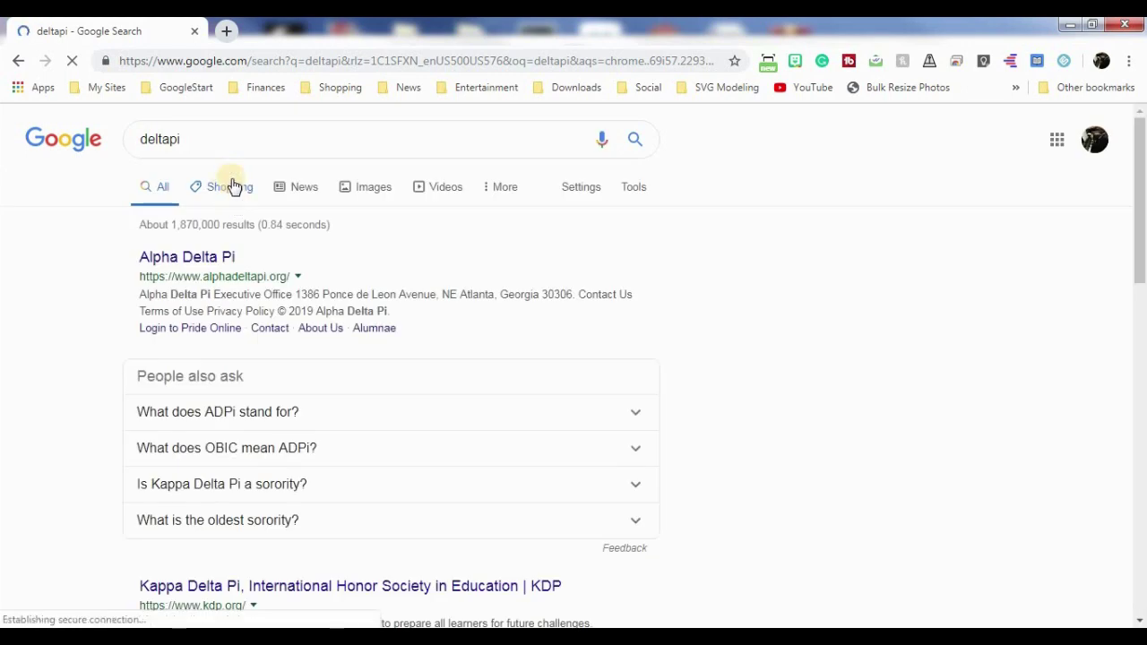
pyautogui.click(213, 144)
pyautogui.write('n')
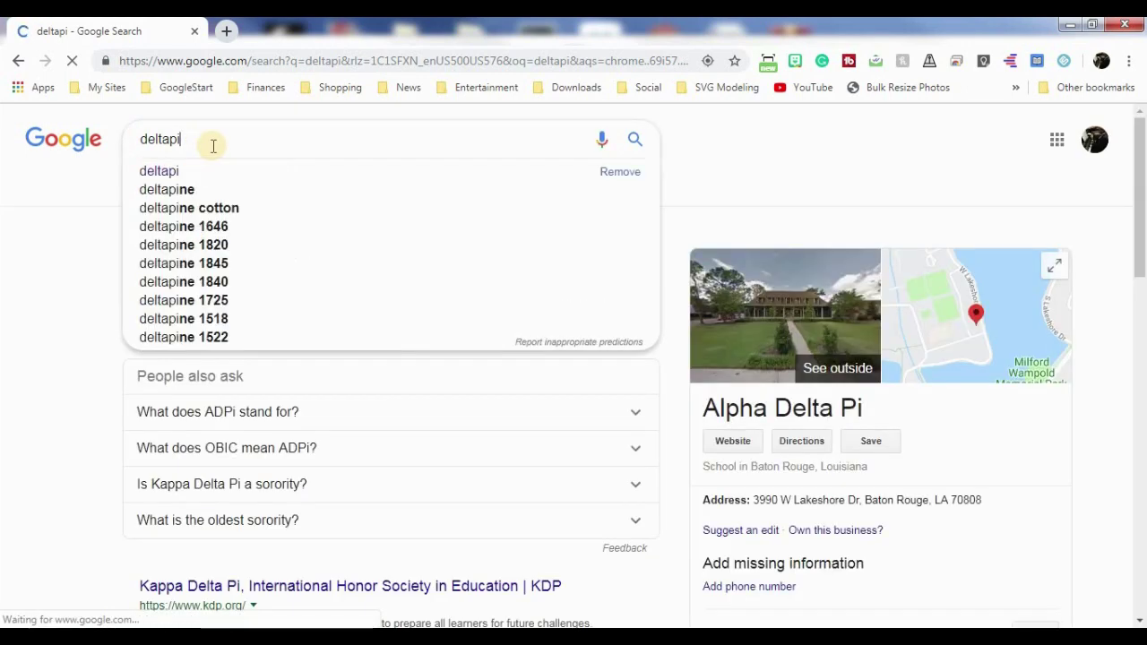
pyautogui.write(' code edito')
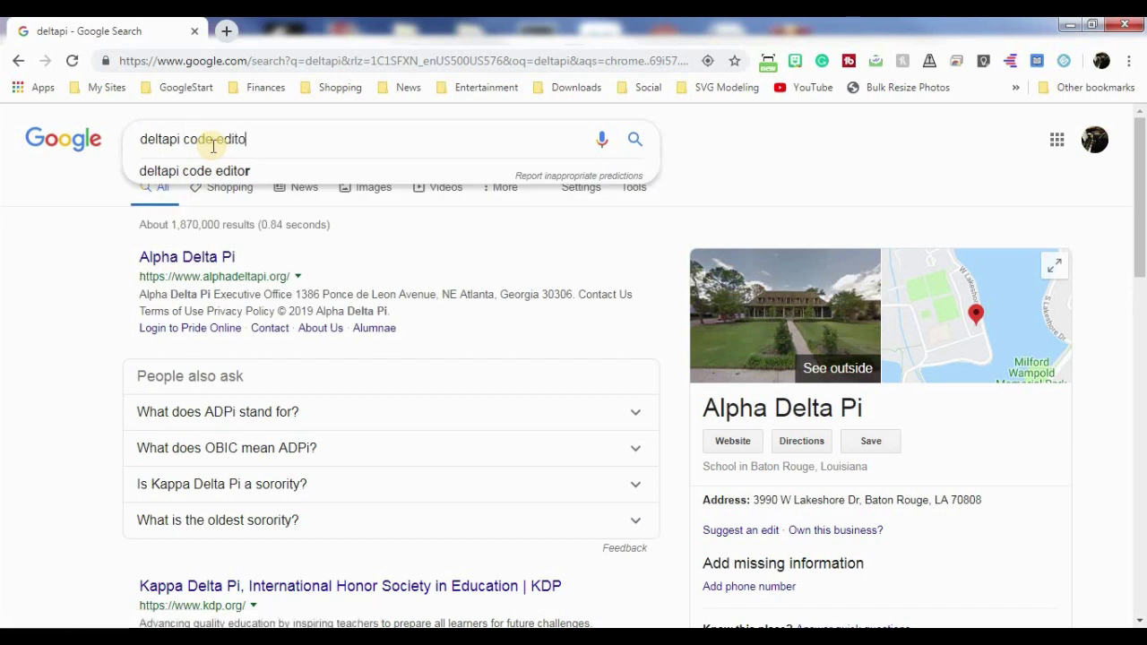
pyautogui.write('r')
pyautogui.press('Return')
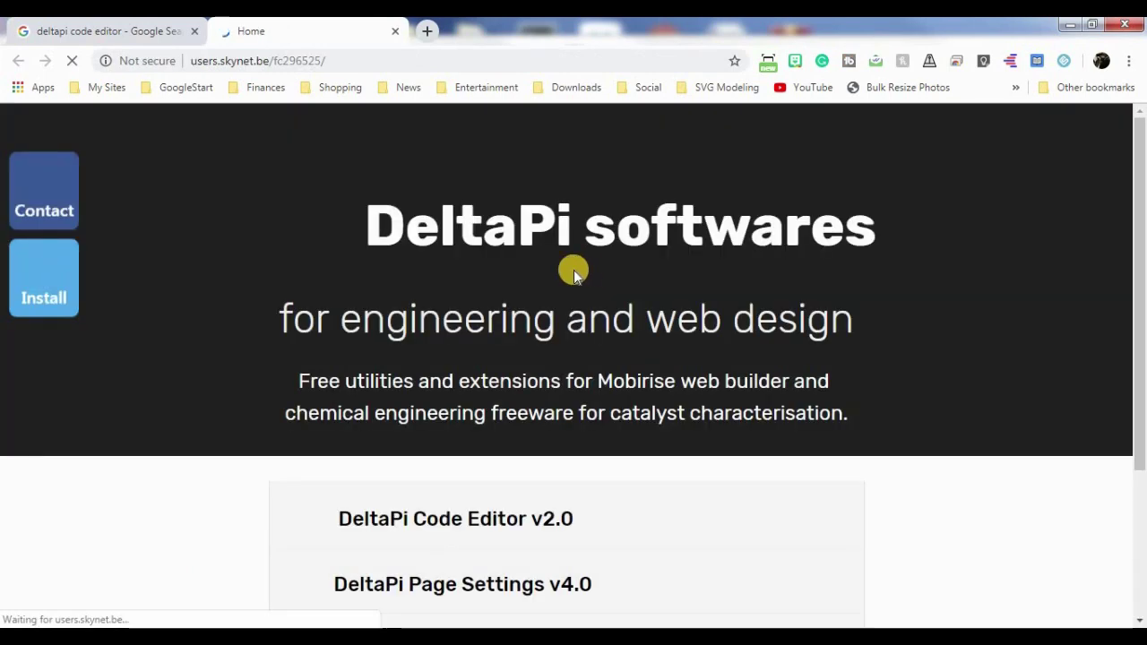
# - Expand the DeltaPi Code Editor v2.0 entry and view its demo HTML/CSS editor and raw data
pyautogui.scroll(-2, 271, 332)
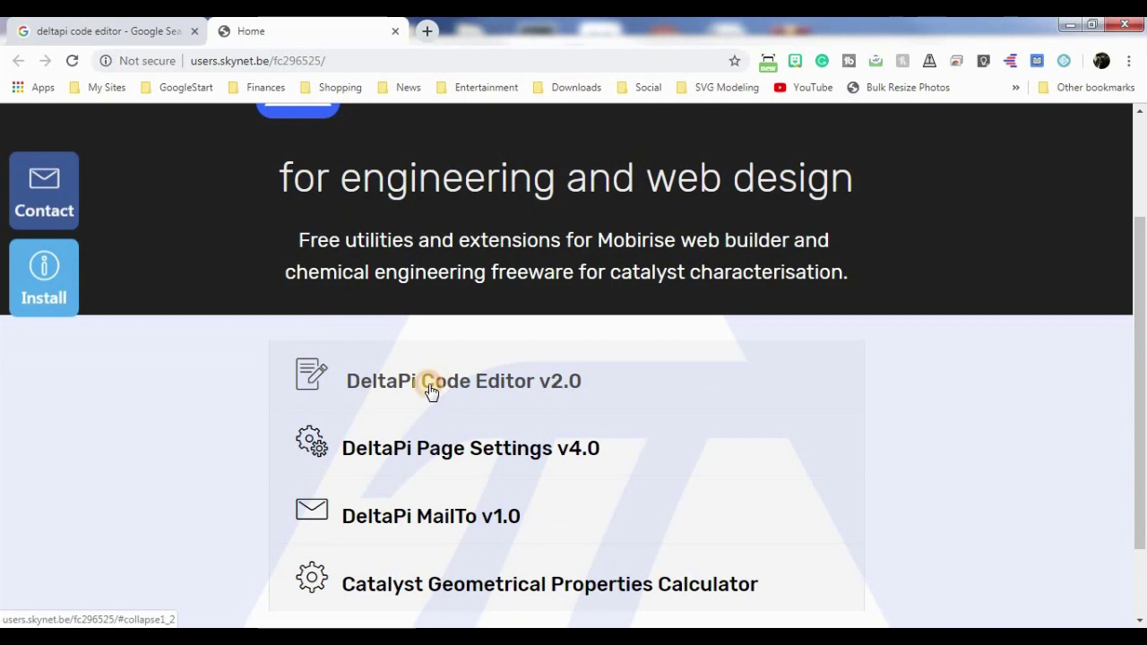
pyautogui.click(430, 383)
pyautogui.scroll(-3, 430, 388)
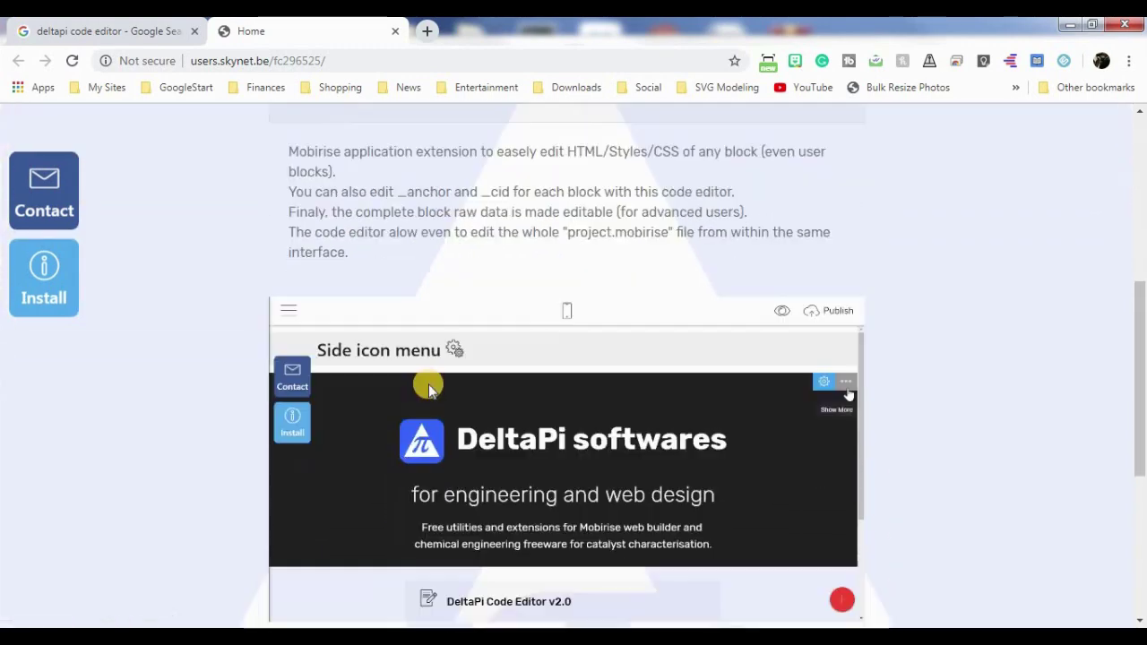
pyautogui.scroll(-2, 428, 387)
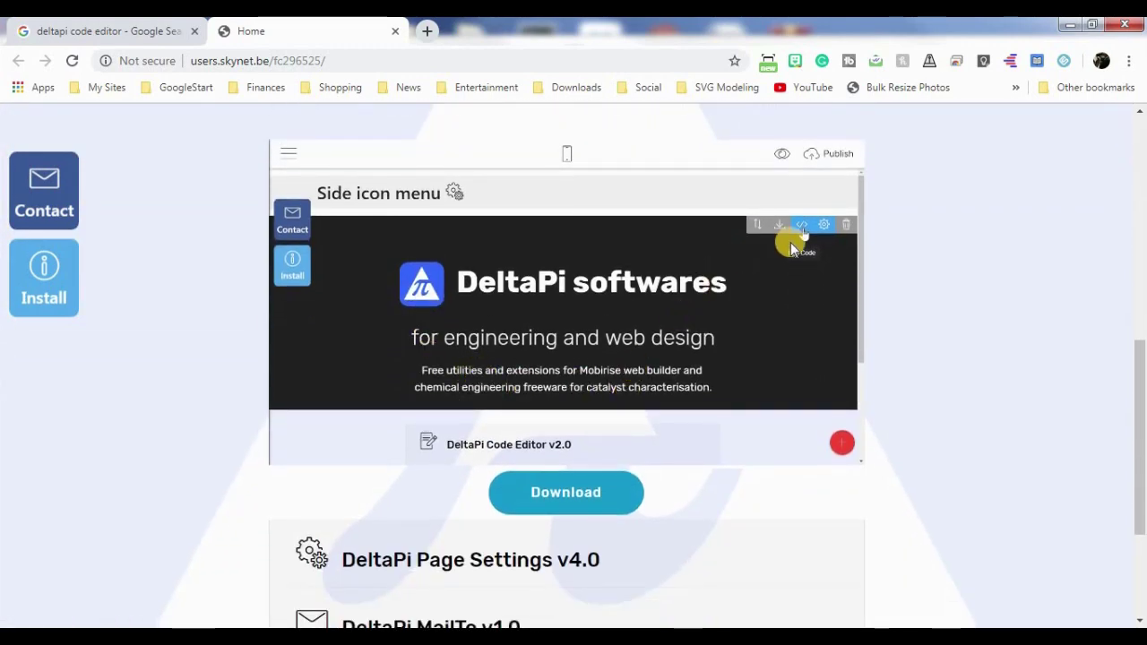
pyautogui.click(801, 225)
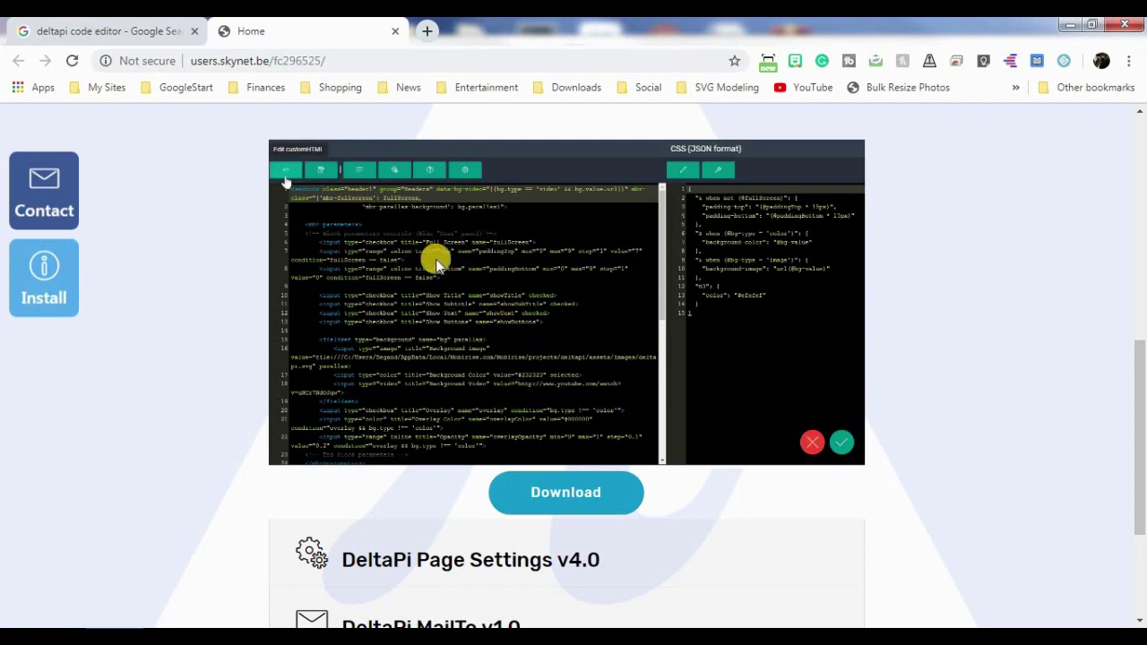
pyautogui.click(321, 172)
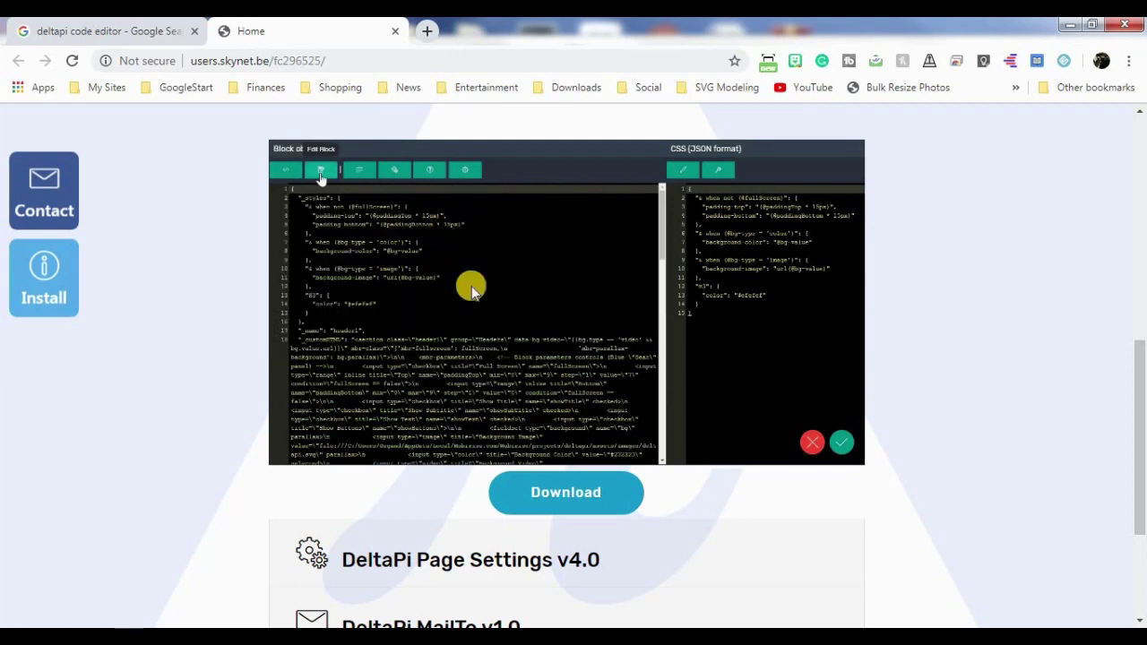
# - Download deltapi-code-editor.mbrext to the Downloads folder
pyautogui.click(553, 504)
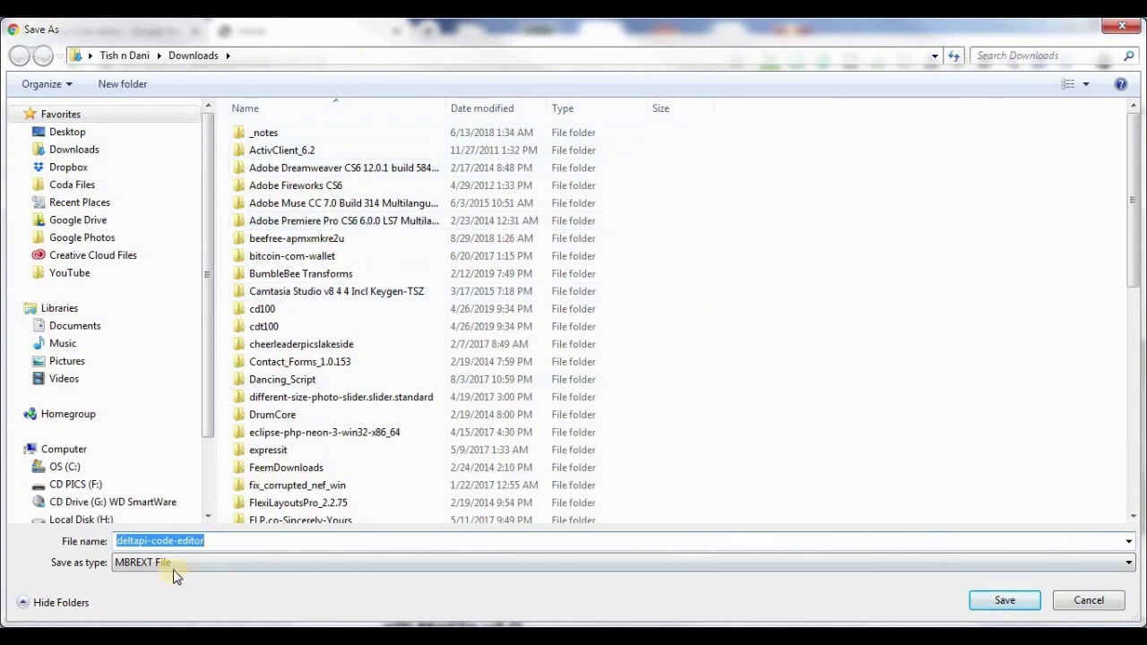
pyautogui.click(1005, 601)
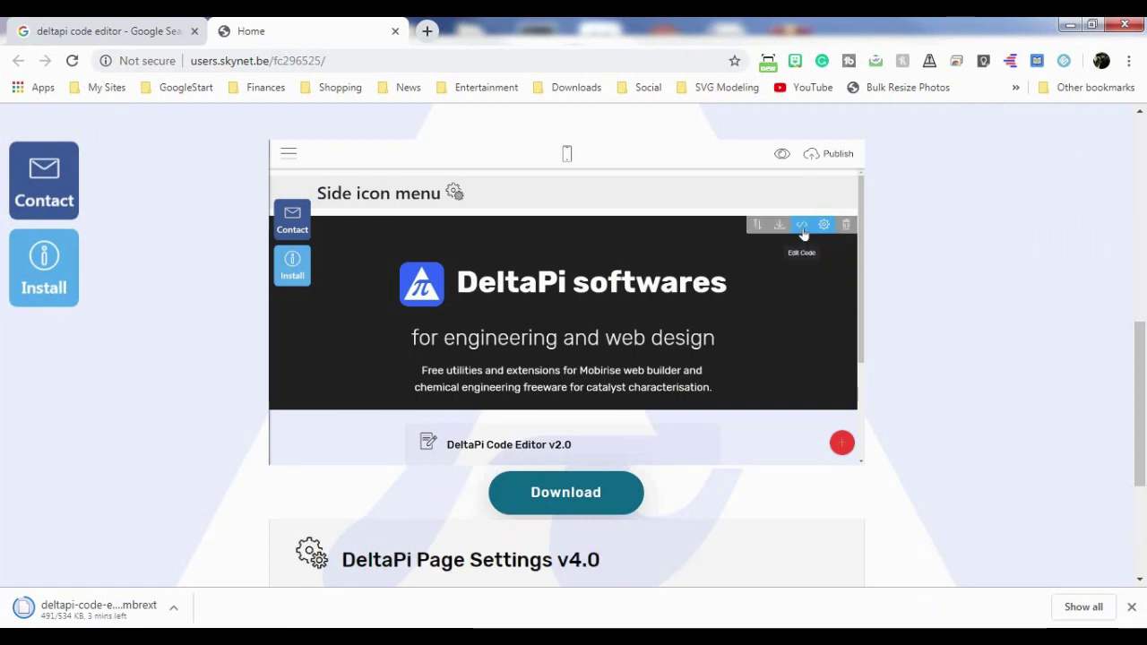
pyautogui.scroll(-1, 963, 413)
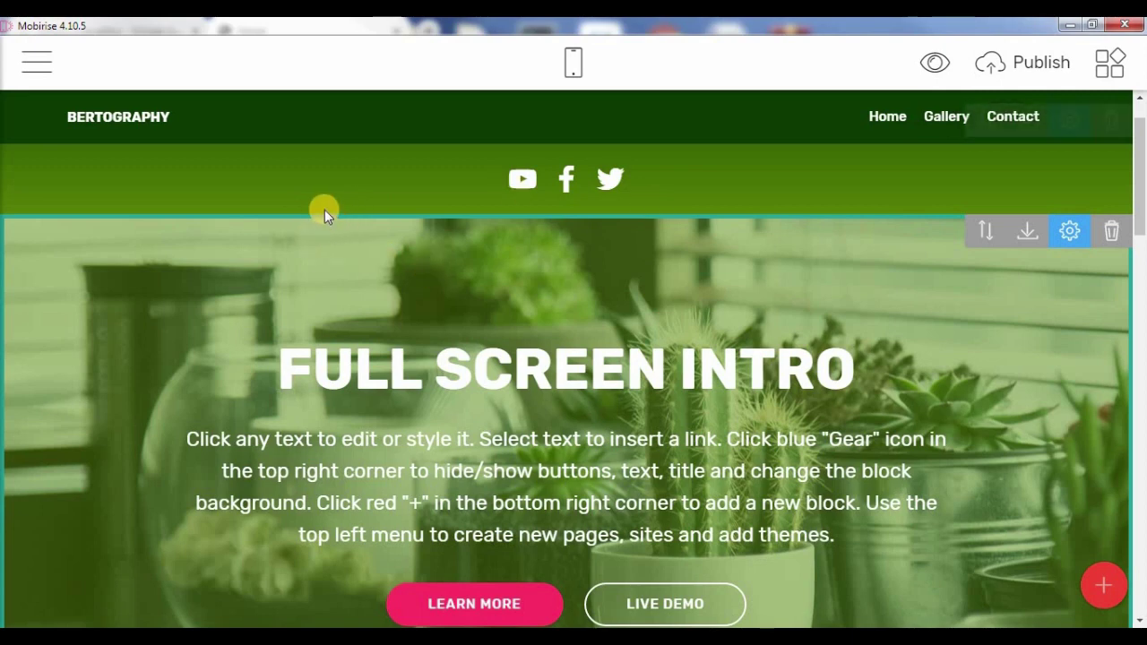
# - Import deltapi-code-editor.mbrext from Downloads via Extensions, accepting the unknown-source warning
pyautogui.click(36, 62)
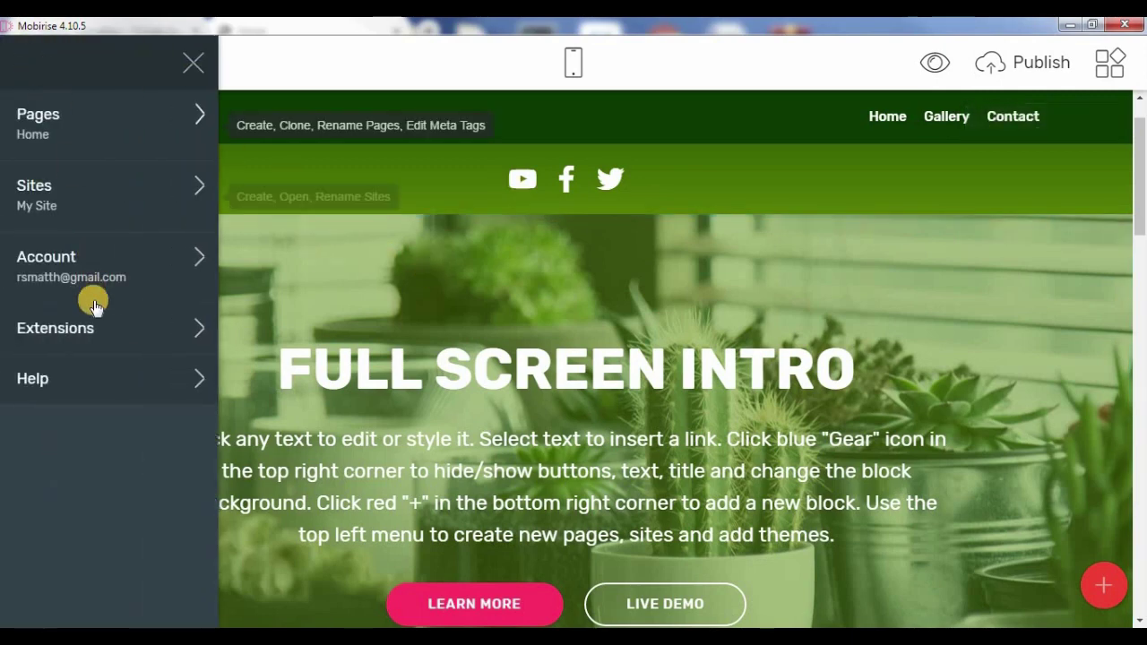
pyautogui.click(89, 330)
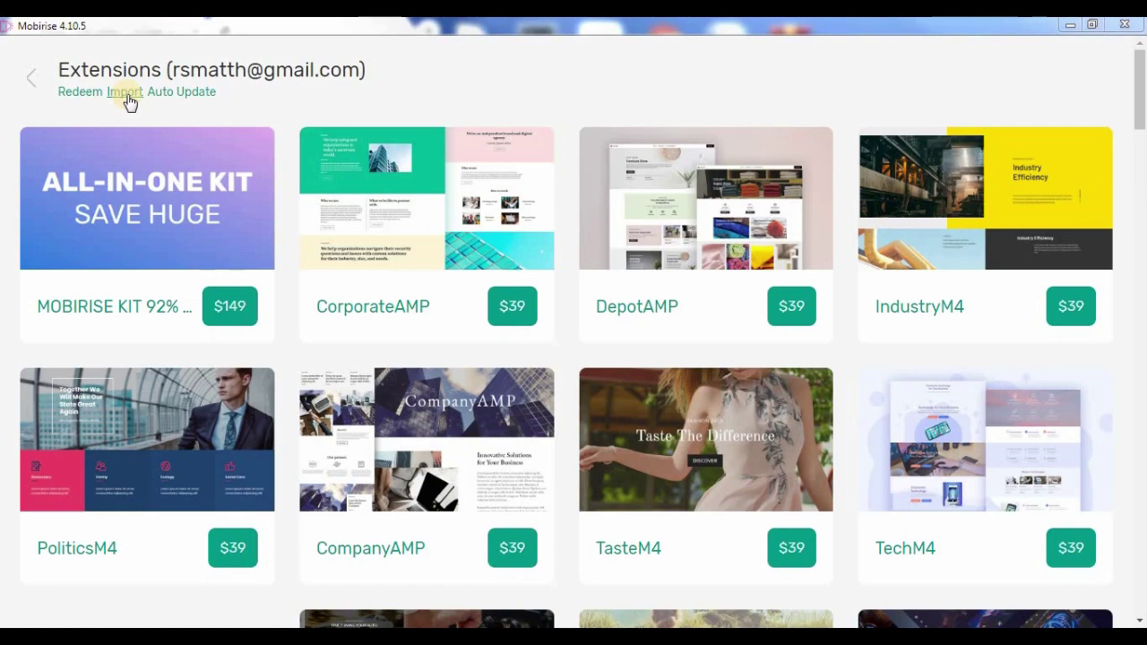
pyautogui.click(126, 92)
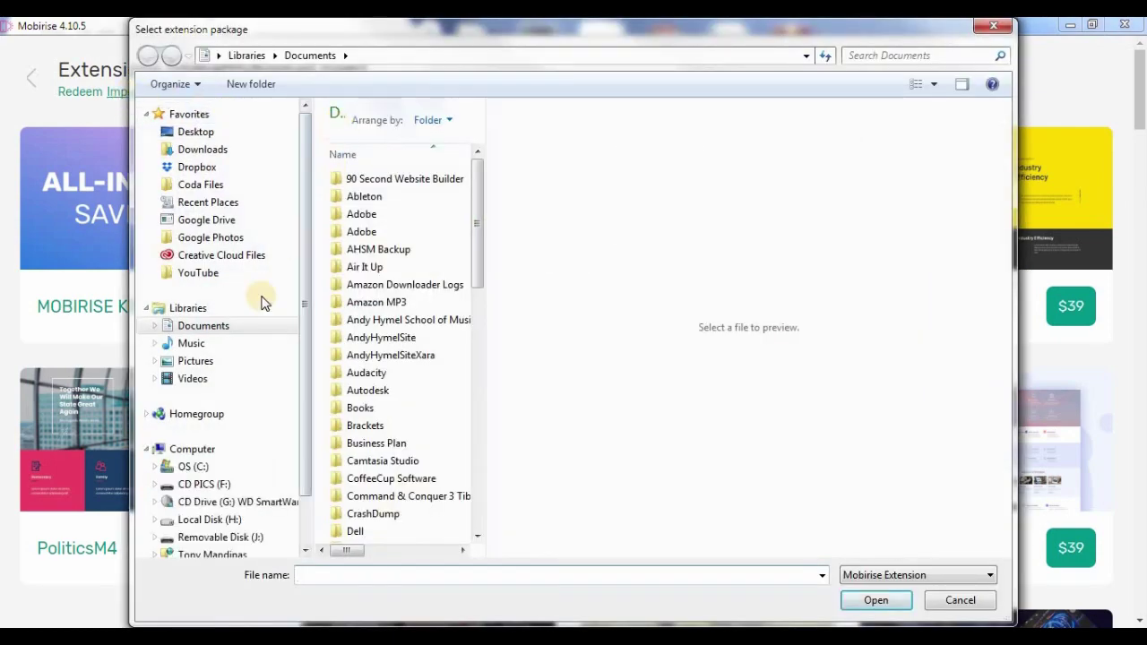
pyautogui.click(207, 158)
pyautogui.moveTo(476, 222); pyautogui.dragTo(492, 527)
pyautogui.click(399, 533)
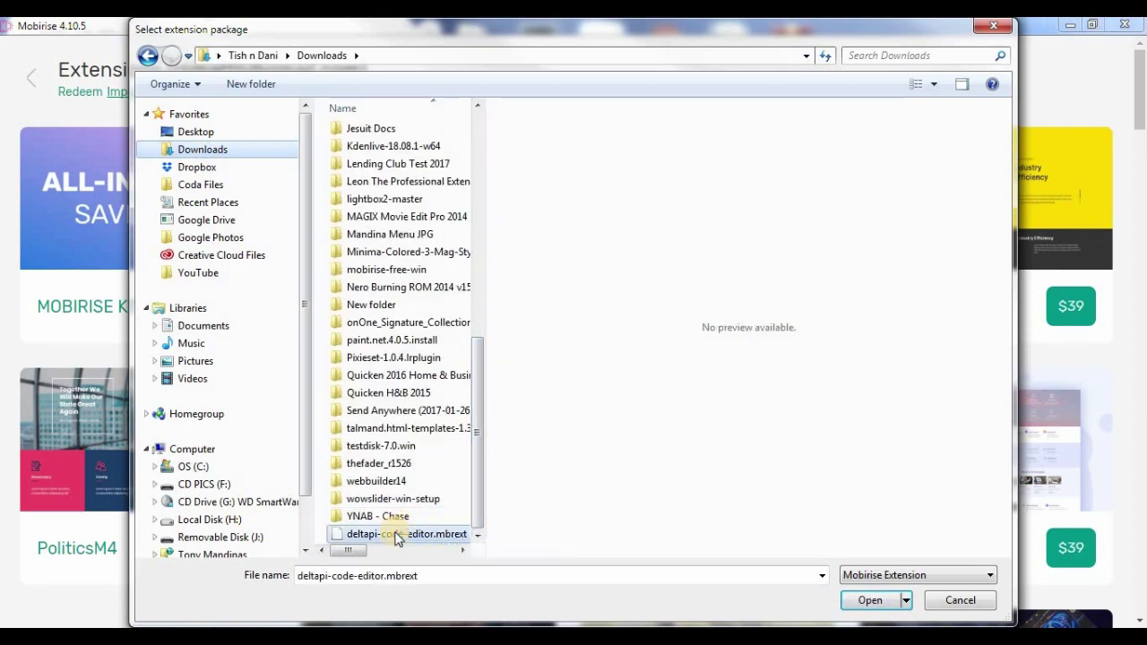
pyautogui.click(874, 600)
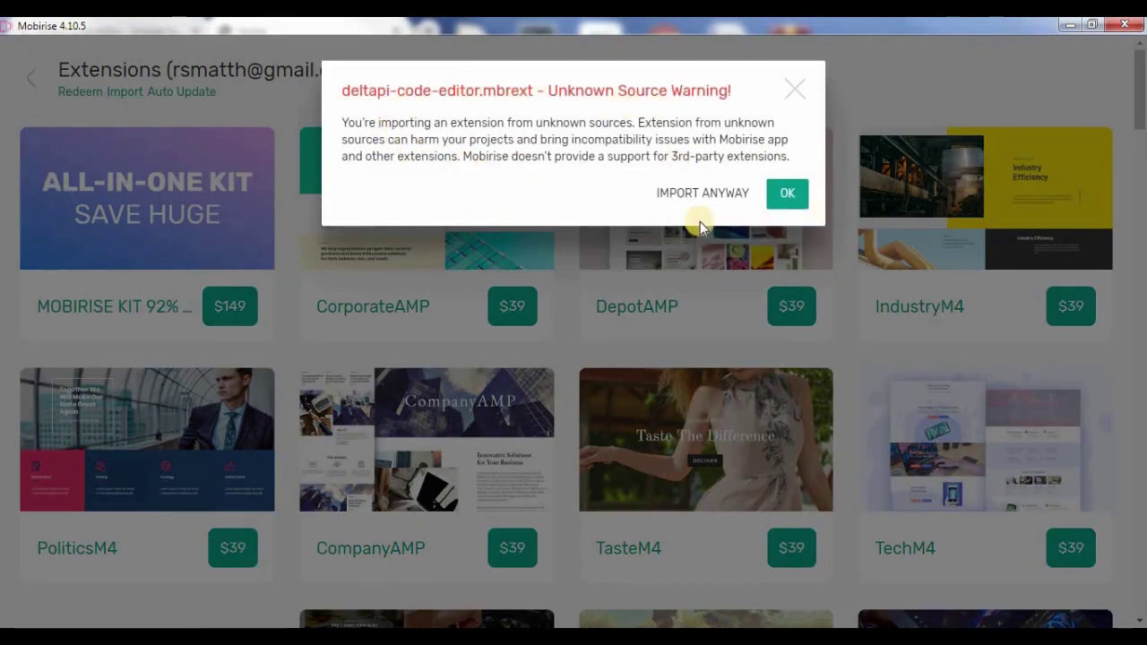
pyautogui.click(702, 193)
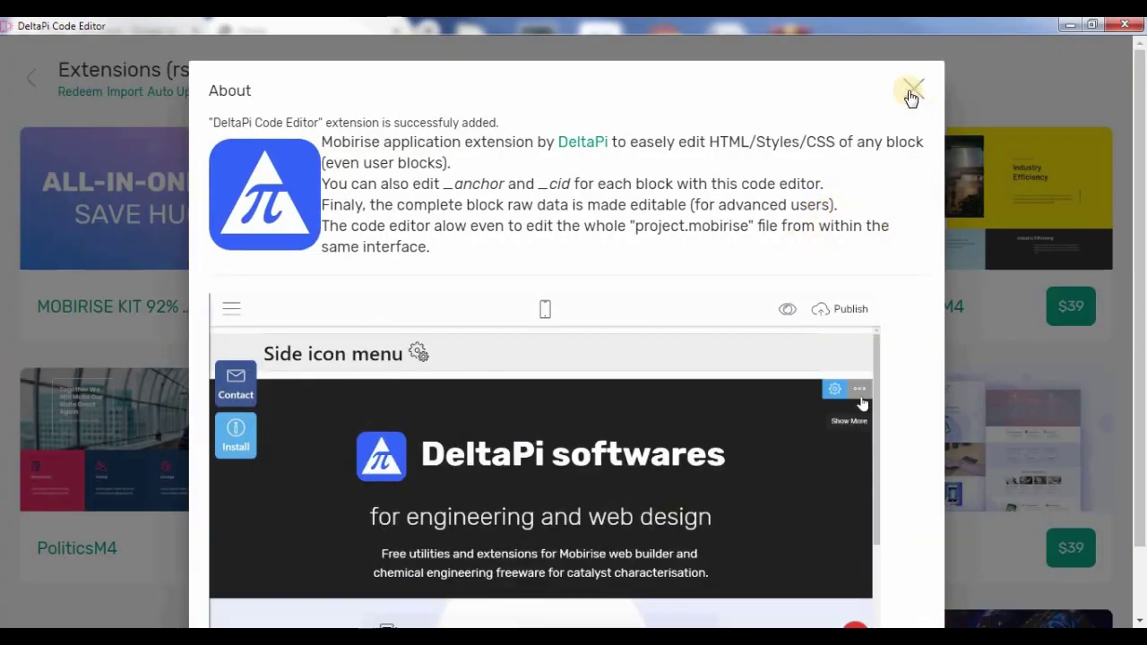
# - Dismiss the about dialog, confirm DeltaPi Code Editor is listed, and return to the site editor
pyautogui.click(912, 93)
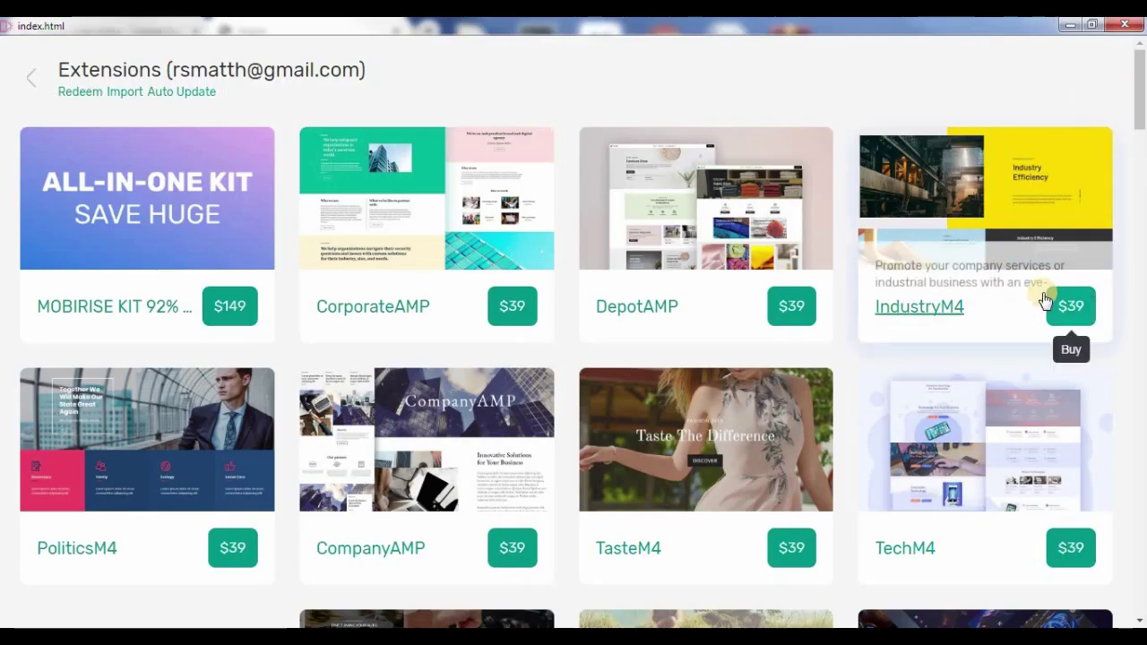
pyautogui.scroll(-2, 1130, 322)
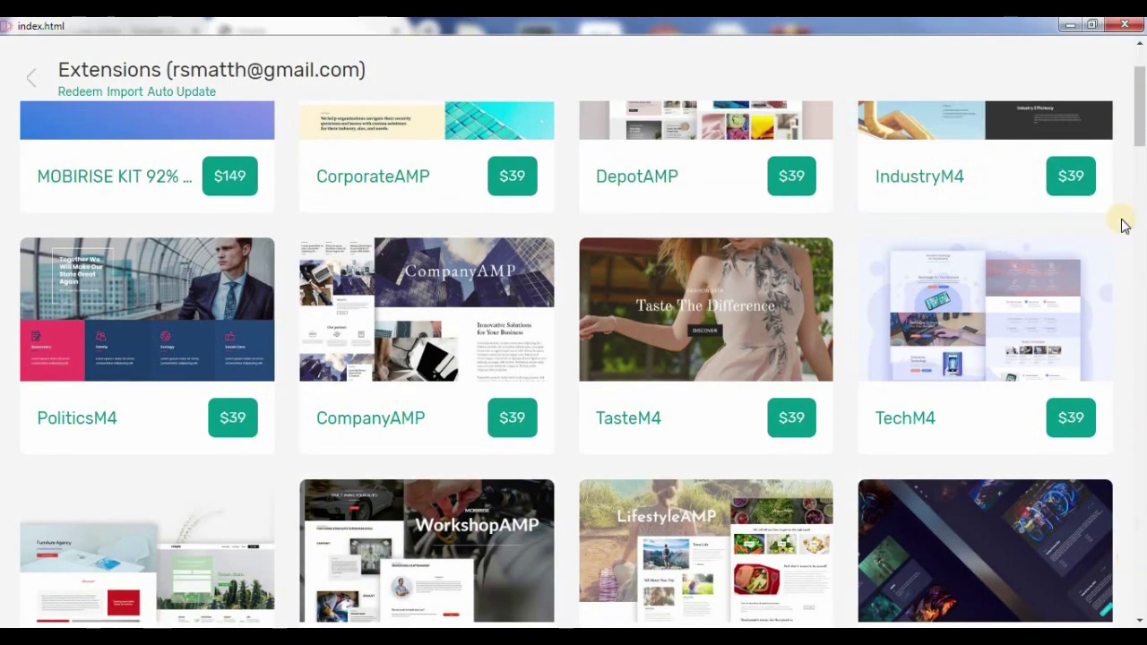
pyautogui.moveTo(1140, 116); pyautogui.dragTo(1137, 569)
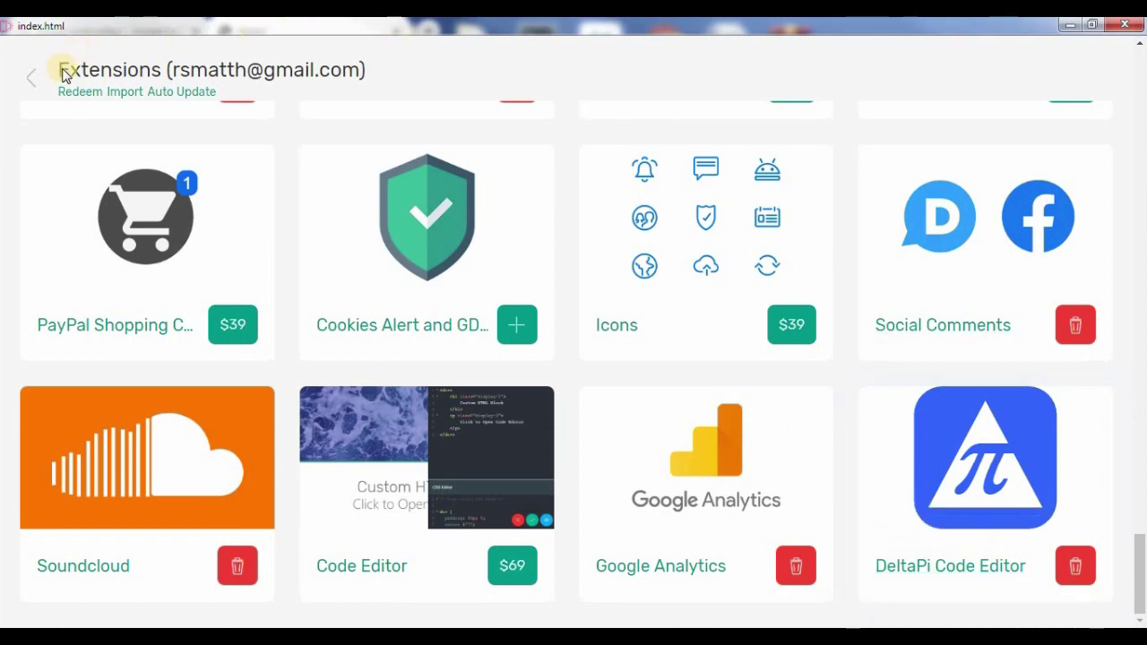
pyautogui.click(35, 79)
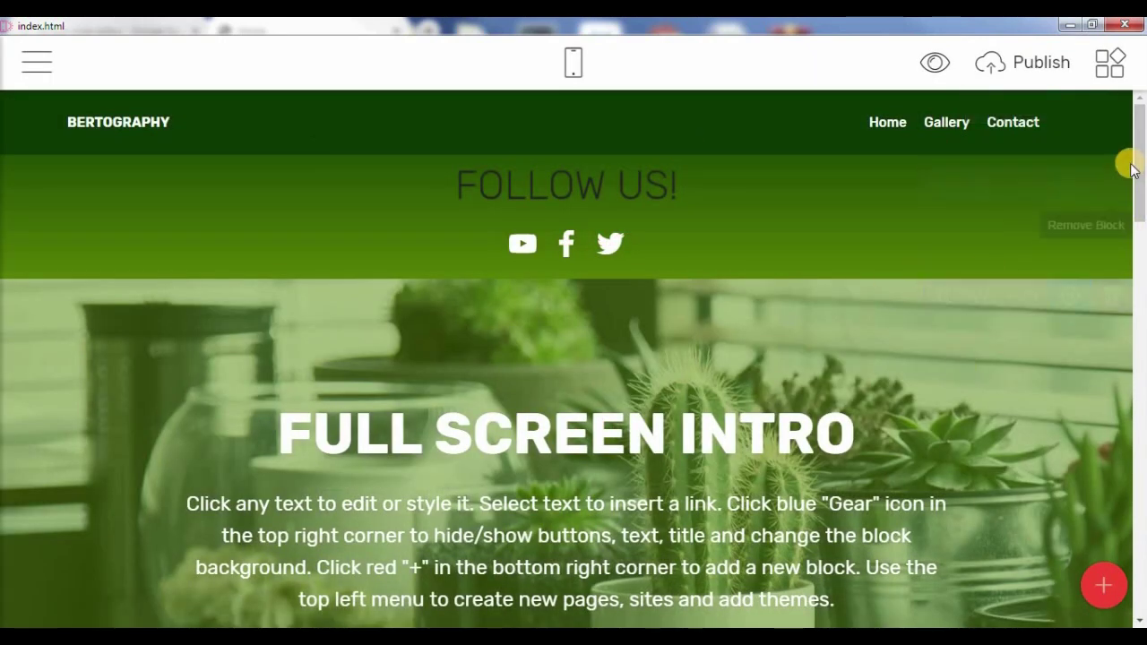
pyautogui.moveTo(1136, 141); pyautogui.dragTo(1141, 425)
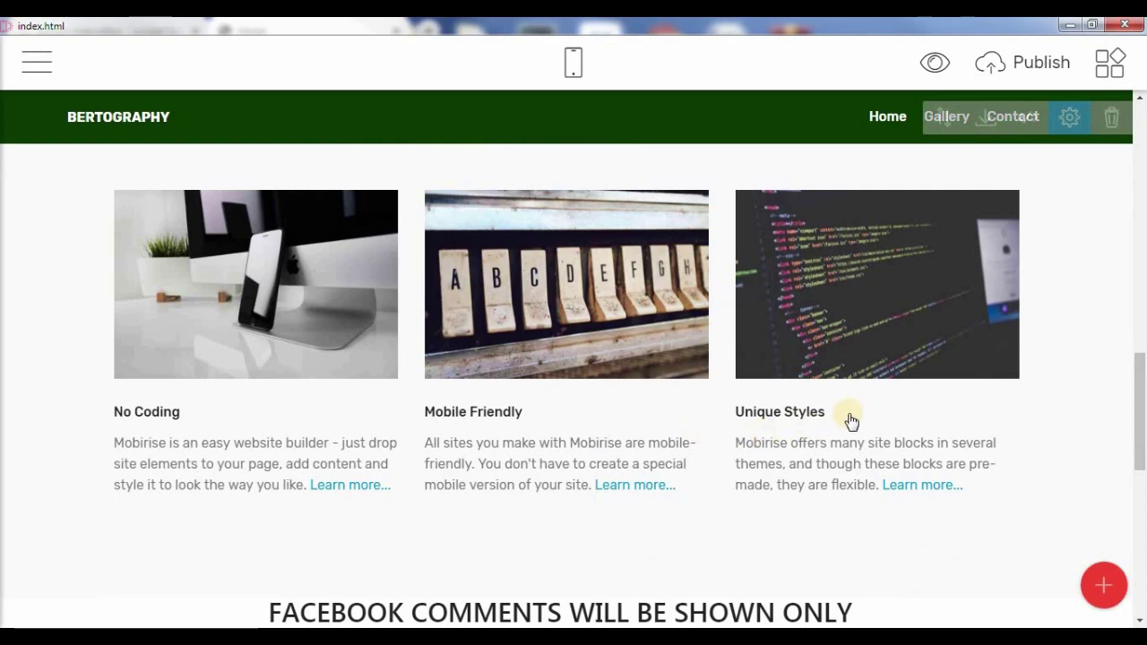
pyautogui.moveTo(1138, 392); pyautogui.dragTo(1138, 348)
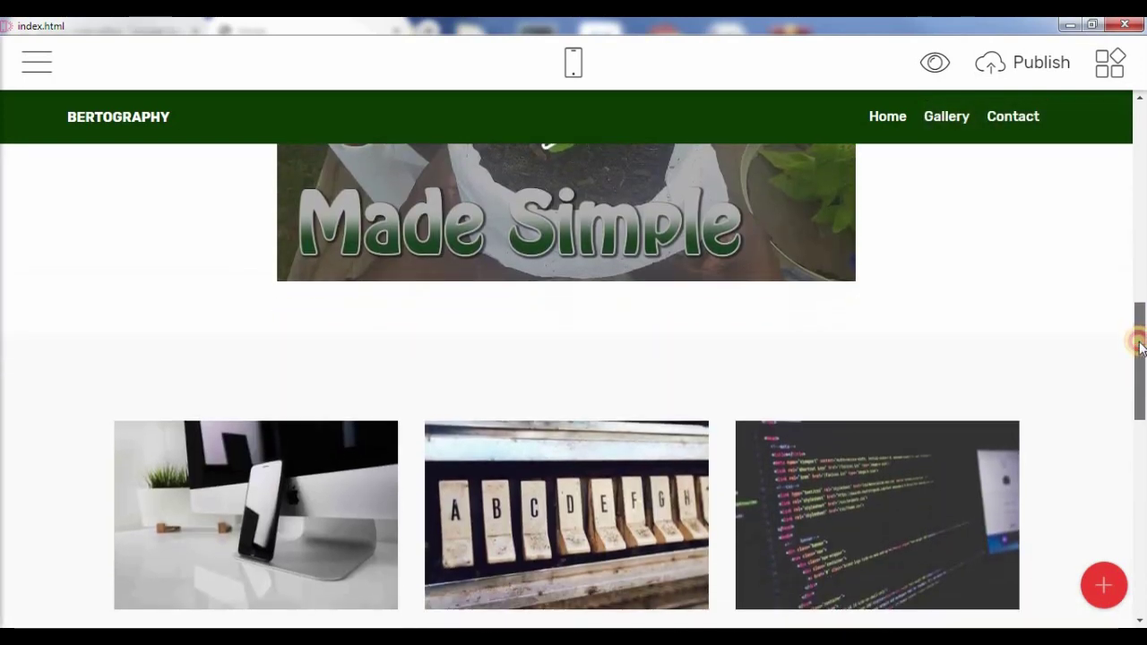
pyautogui.moveTo(558, 359)
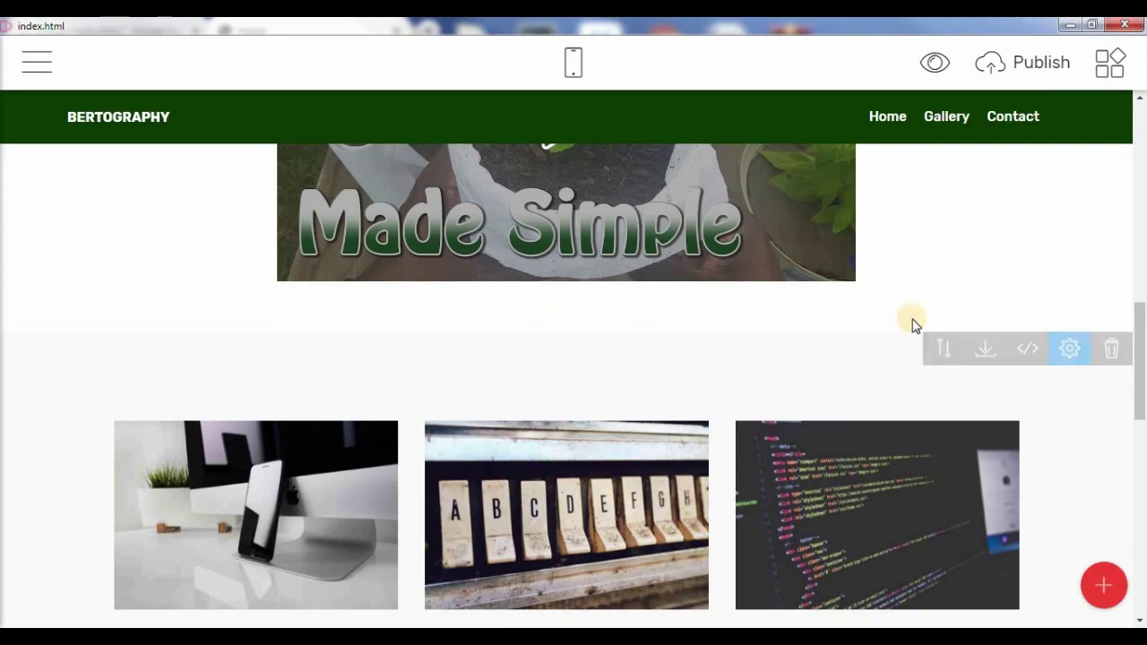
# - Drag the DeltaPi code editor block from the Extensions category onto the page above the feature cards
pyautogui.click(1108, 591)
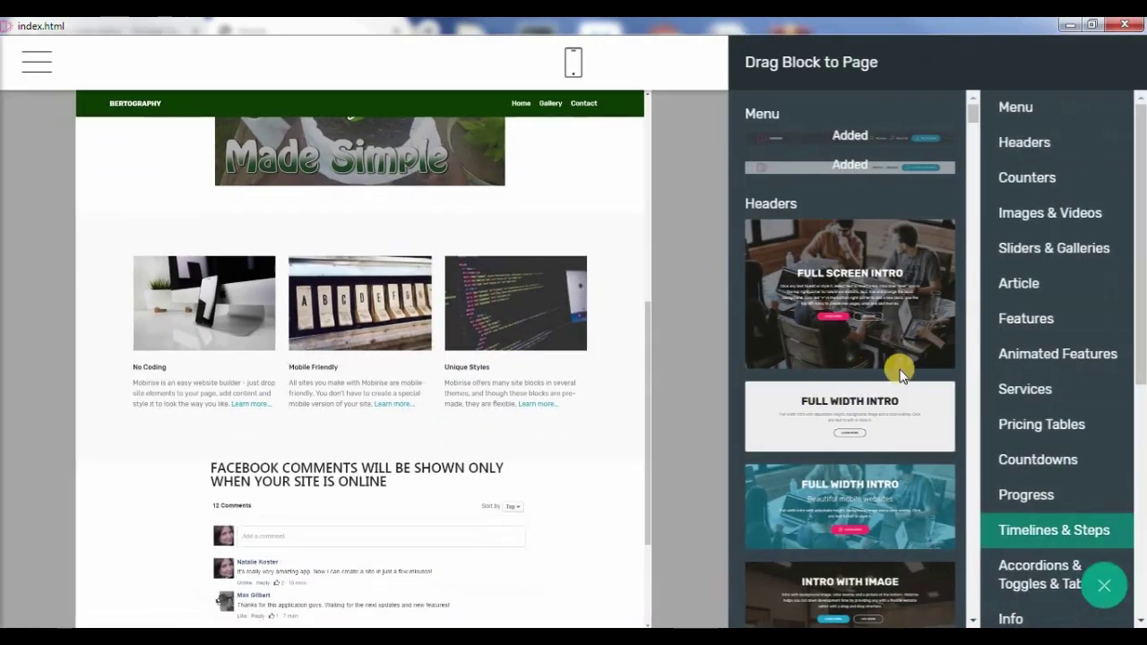
pyautogui.scroll(-5, 1044, 509)
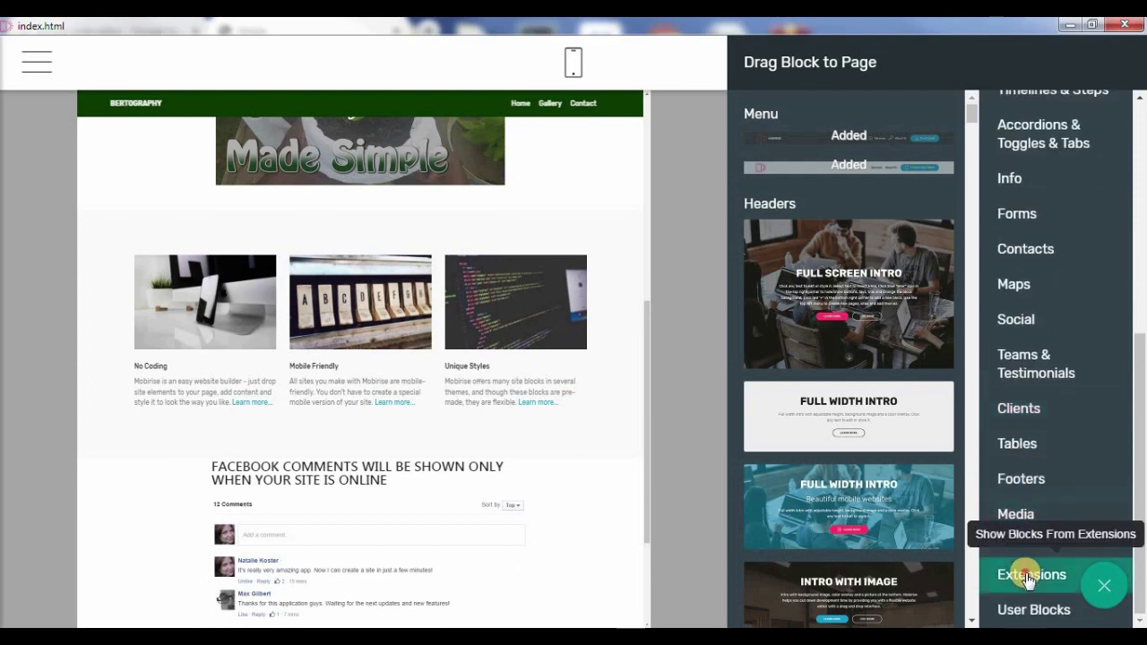
pyautogui.click(1024, 574)
pyautogui.scroll(-4, 914, 374)
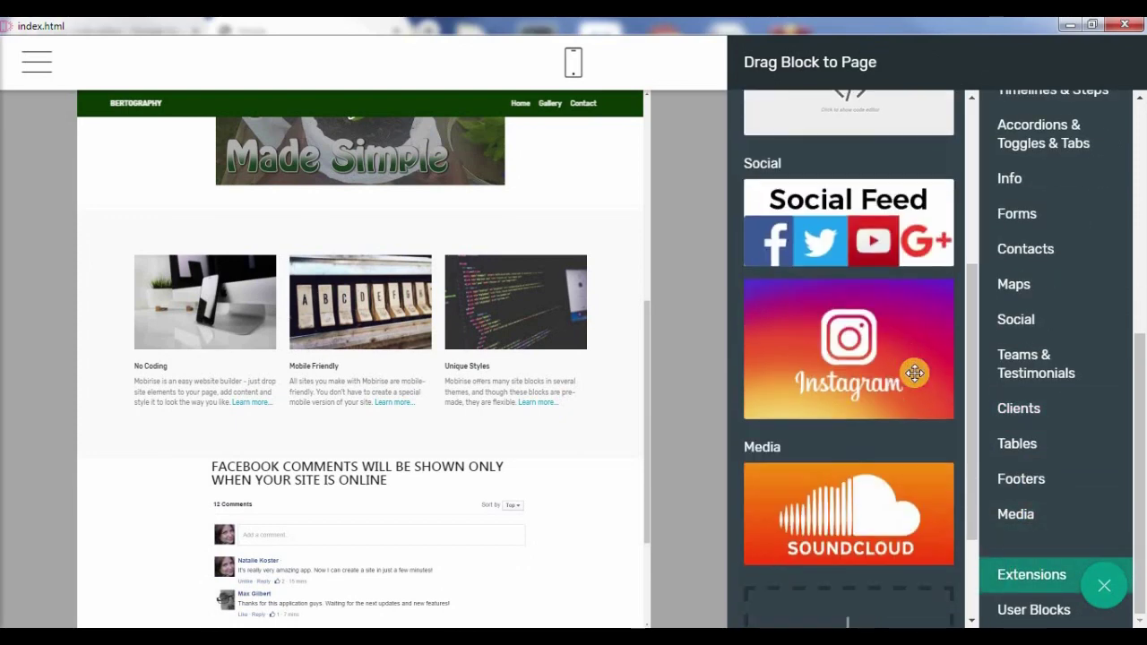
pyautogui.moveTo(972, 313); pyautogui.dragTo(976, 112)
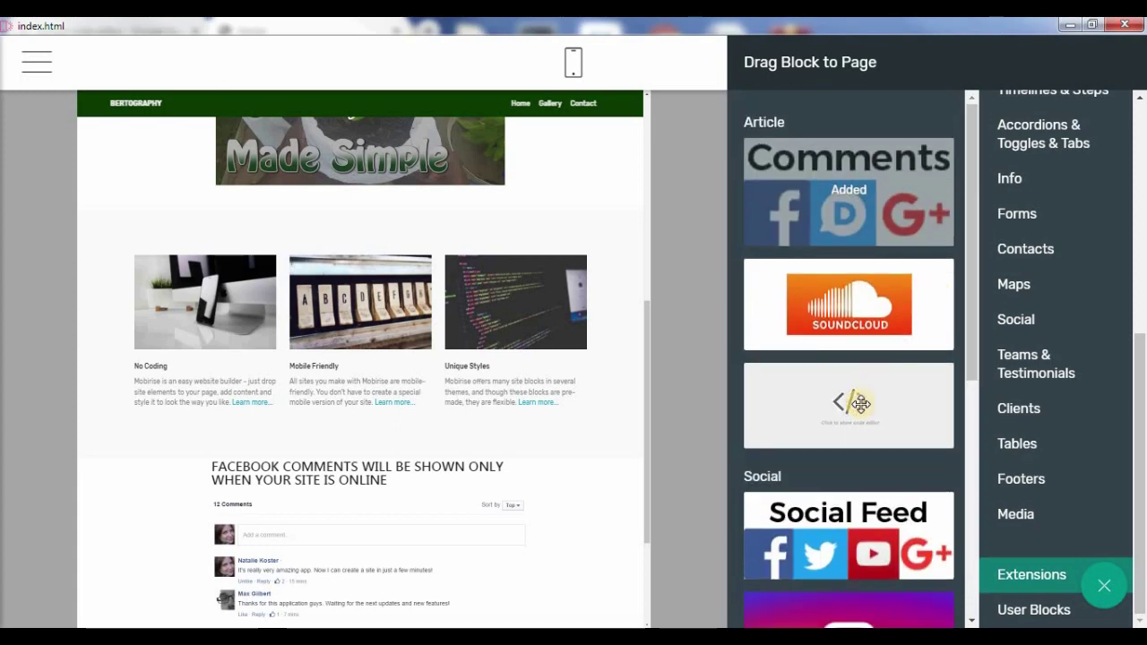
pyautogui.moveTo(861, 404); pyautogui.dragTo(443, 239)
pyautogui.click(701, 202)
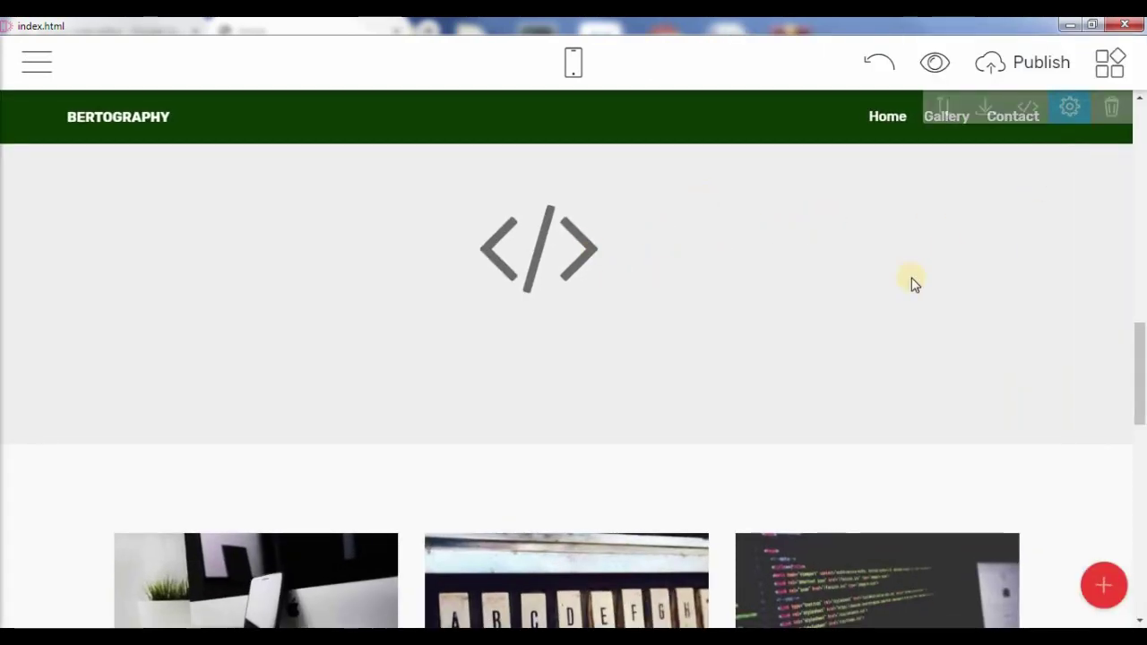
pyautogui.scroll(1, 914, 284)
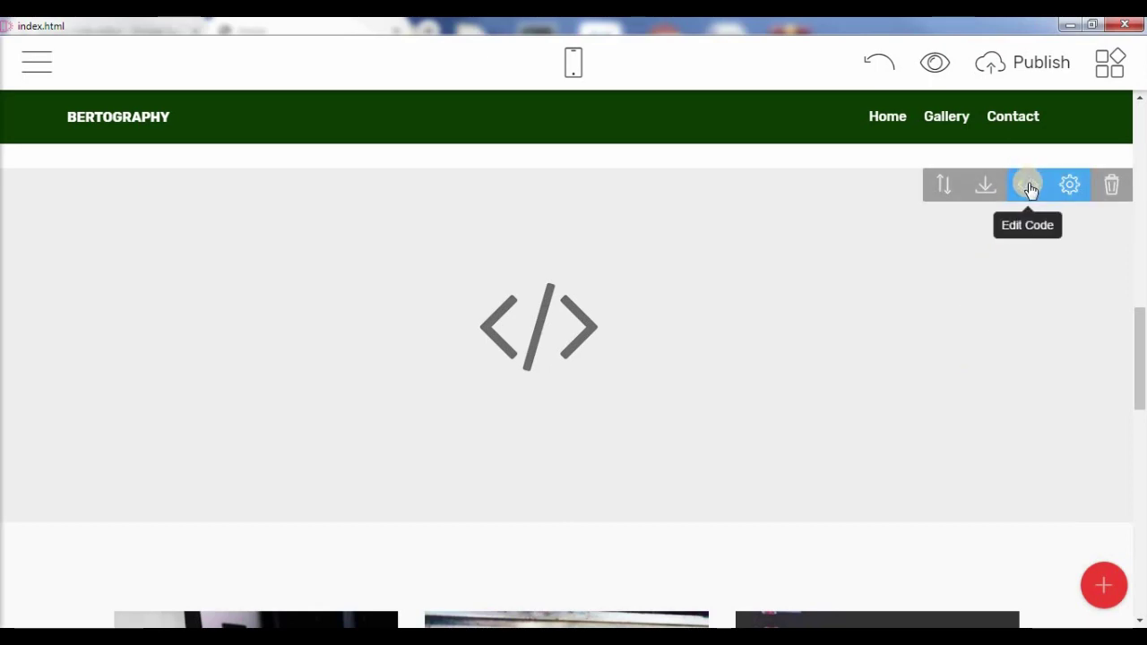
pyautogui.scroll(5, 964, 251)
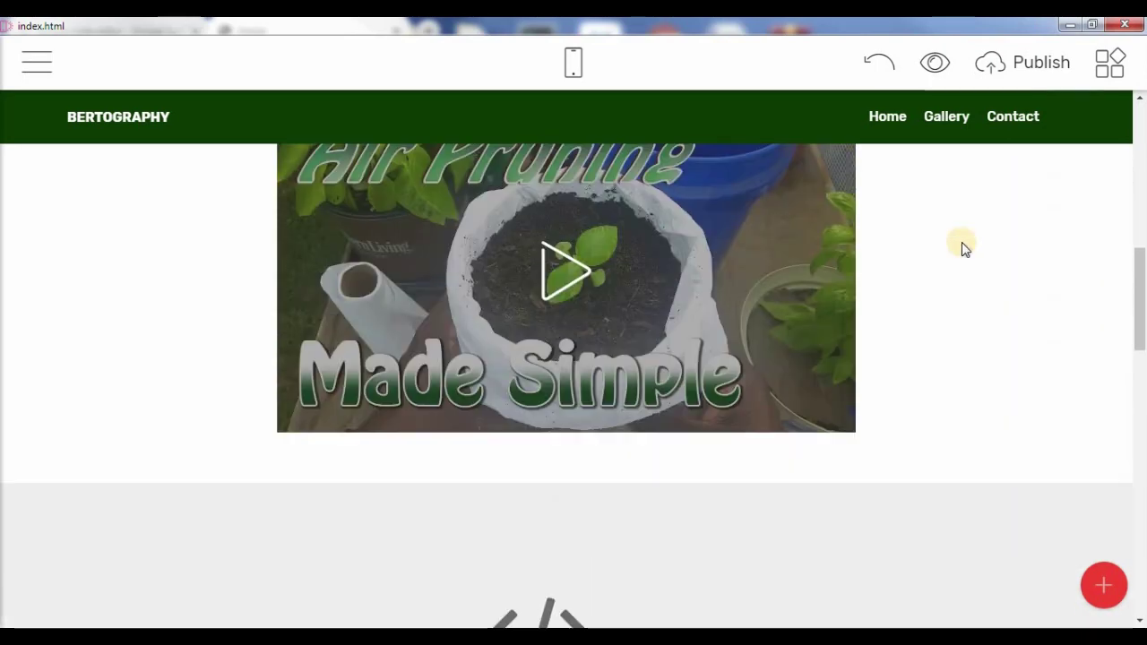
pyautogui.scroll(2, 986, 260)
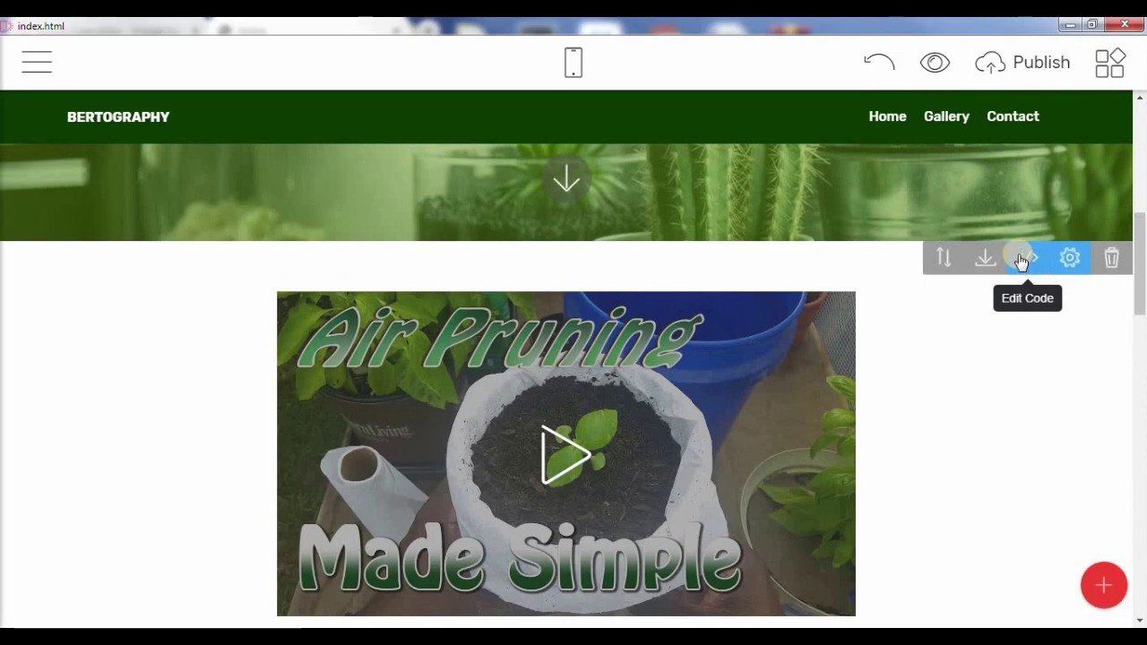
pyautogui.scroll(1, 1004, 233)
pyautogui.scroll(5, 968, 196)
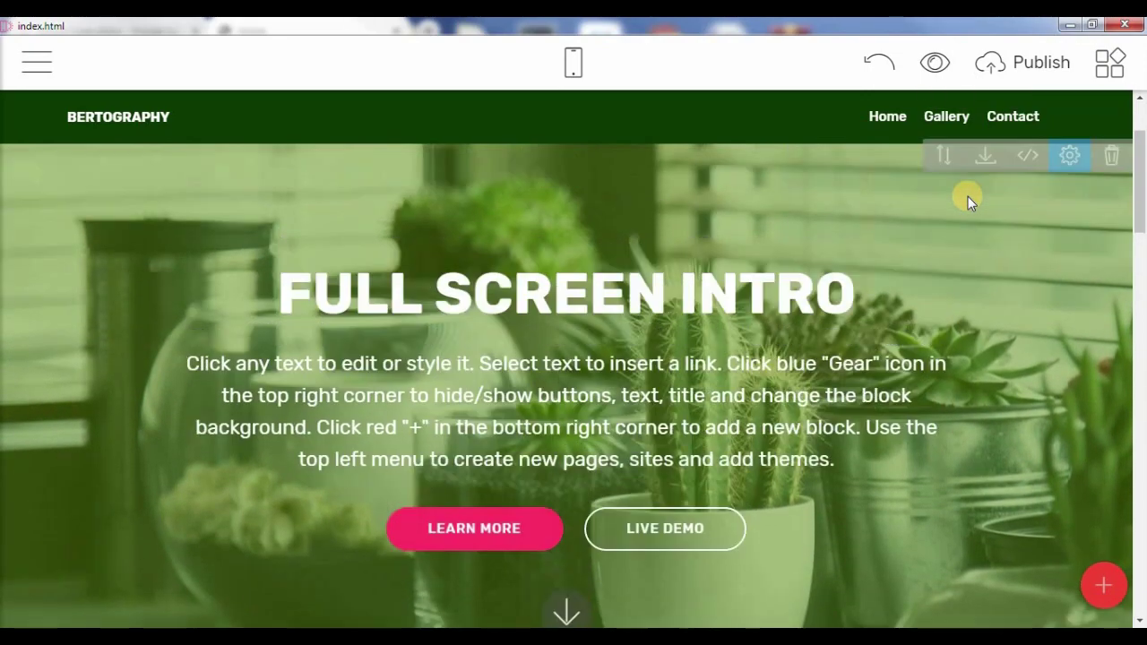
pyautogui.scroll(3, 968, 196)
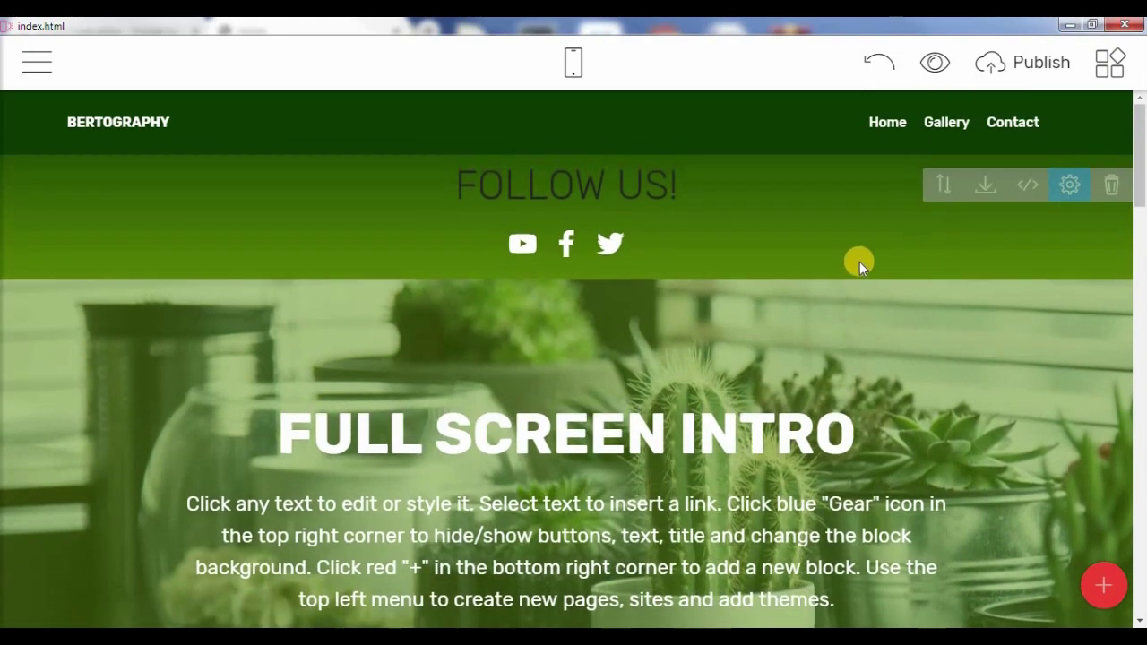
pyautogui.scroll(-2, 775, 315)
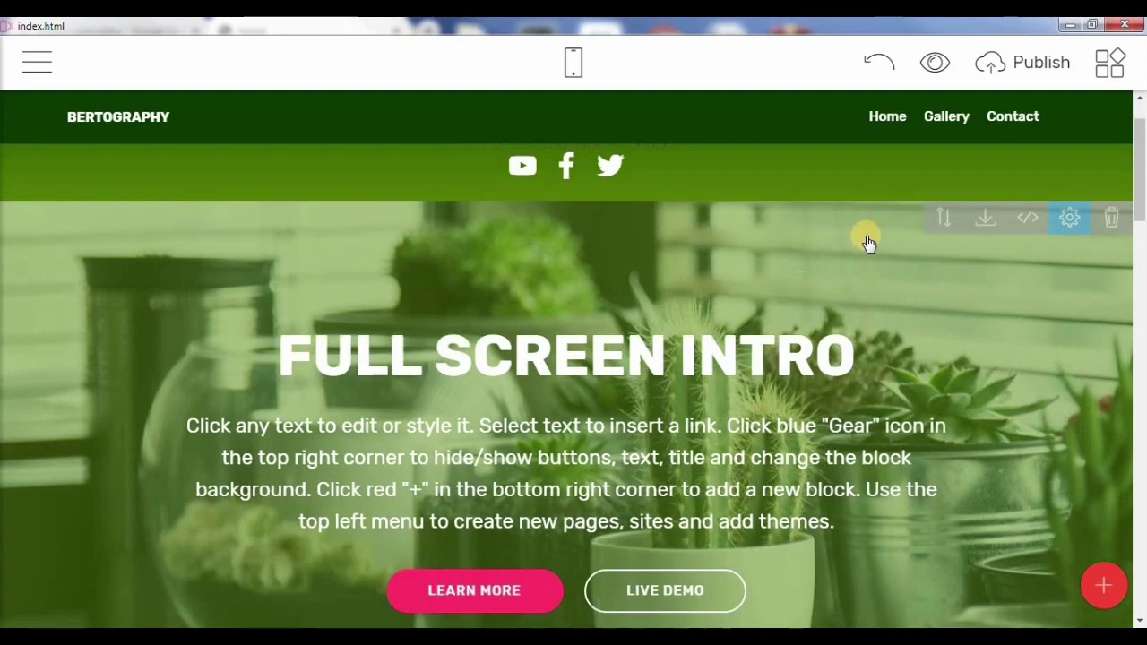
pyautogui.scroll(-2, 964, 187)
pyautogui.scroll(1, 1002, 194)
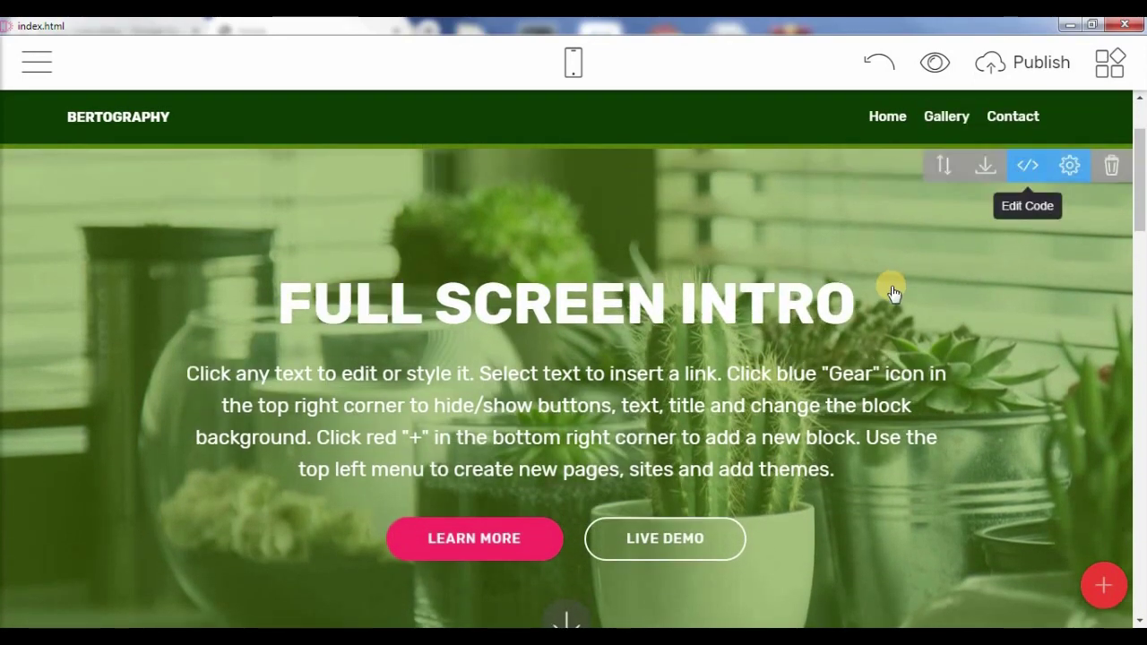
pyautogui.scroll(-8, 891, 296)
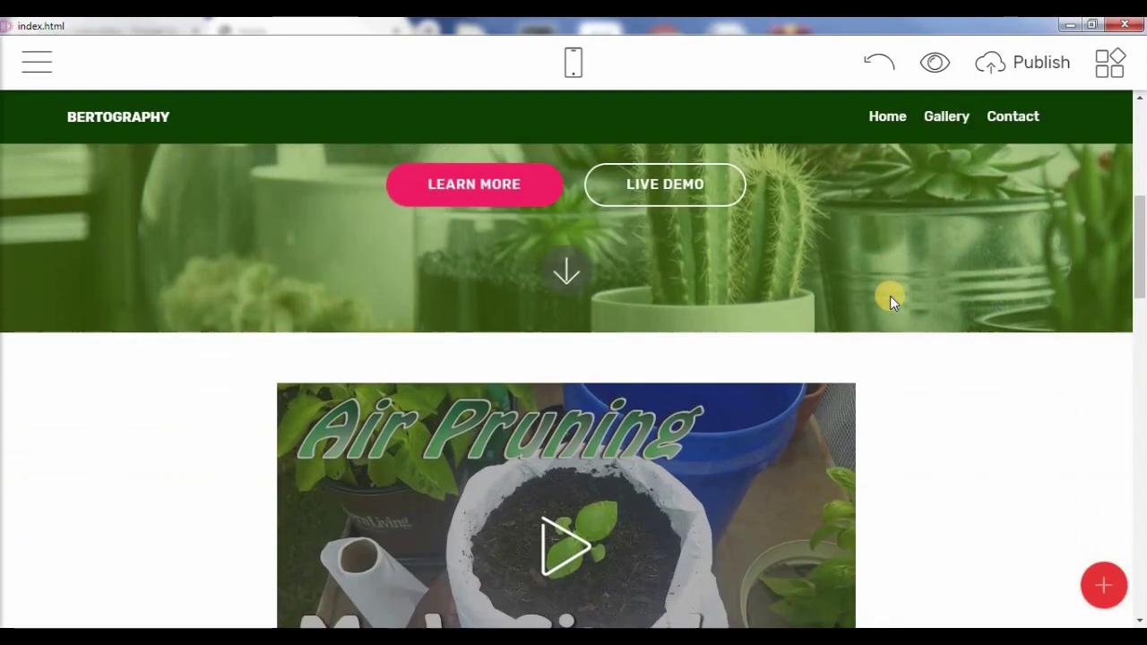
pyautogui.scroll(-6, 890, 296)
pyautogui.scroll(1, 892, 301)
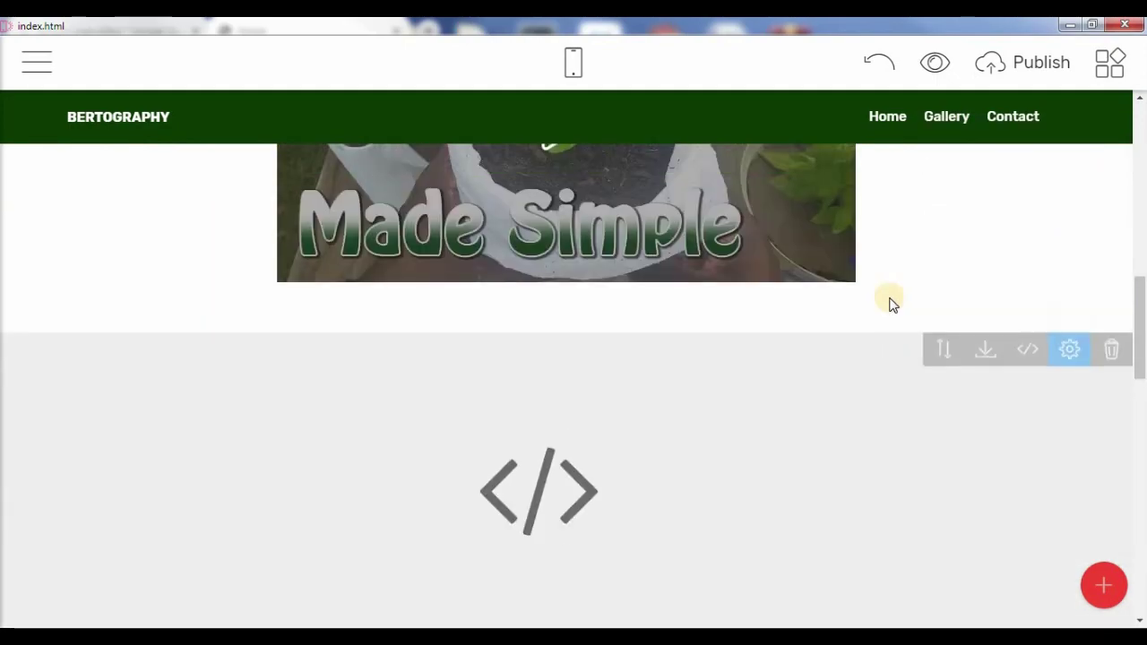
pyautogui.scroll(3, 892, 301)
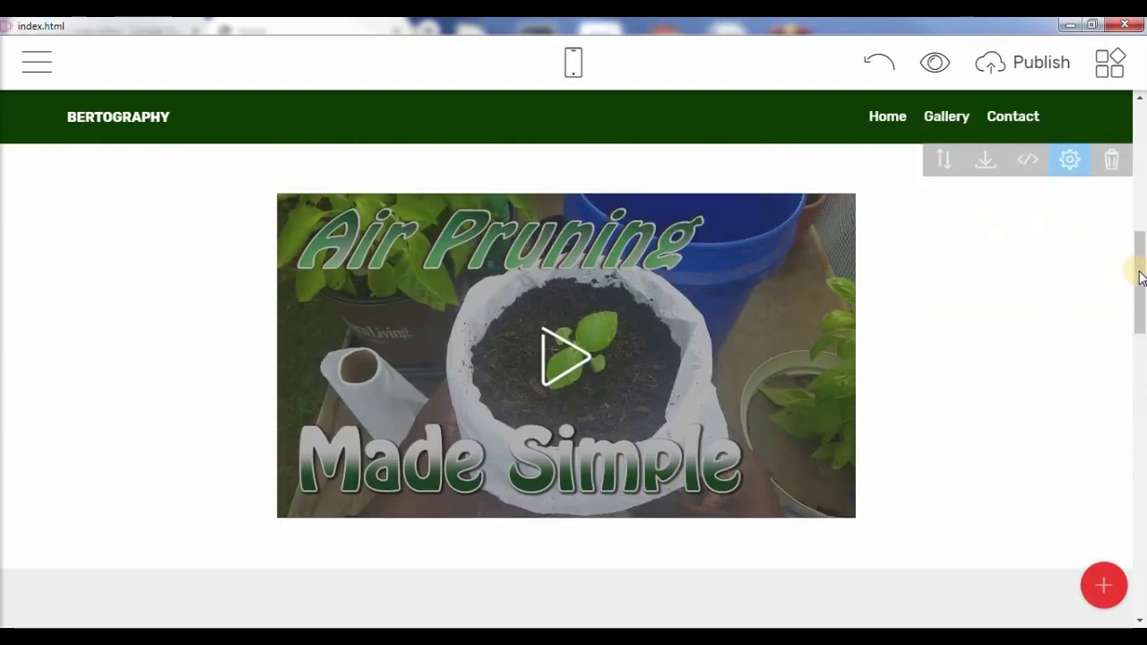
pyautogui.moveTo(1140, 278); pyautogui.dragTo(1120, 381)
pyautogui.moveTo(558, 328)
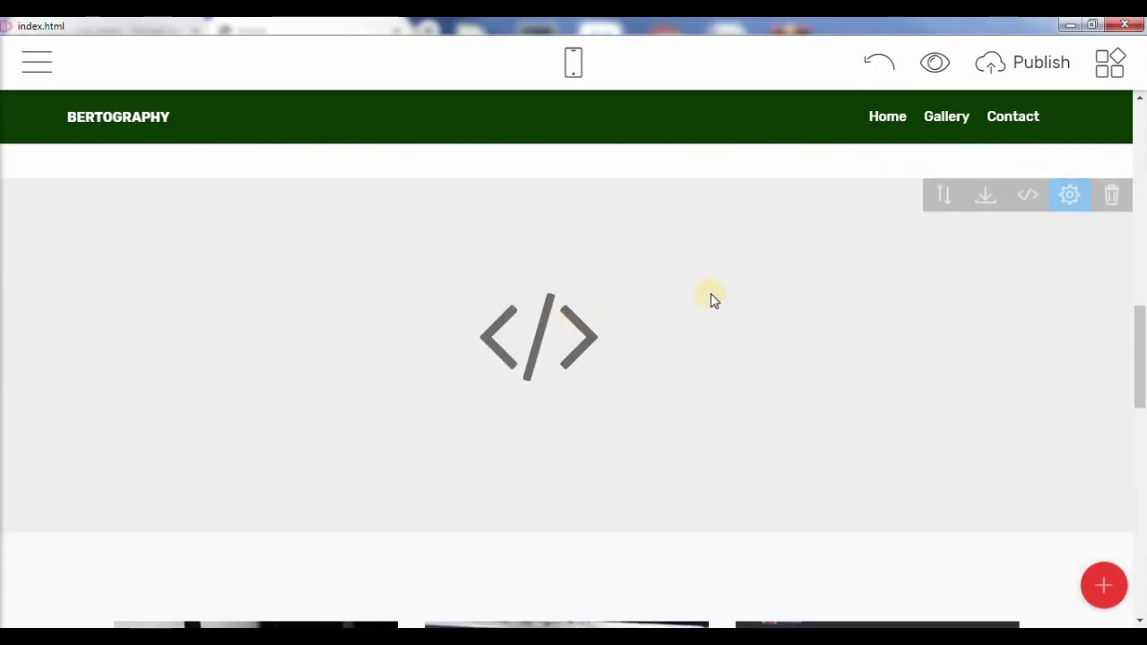
# - Open the code block's editor and leave its CSS empty after trying the sample rule
pyautogui.click(1027, 199)
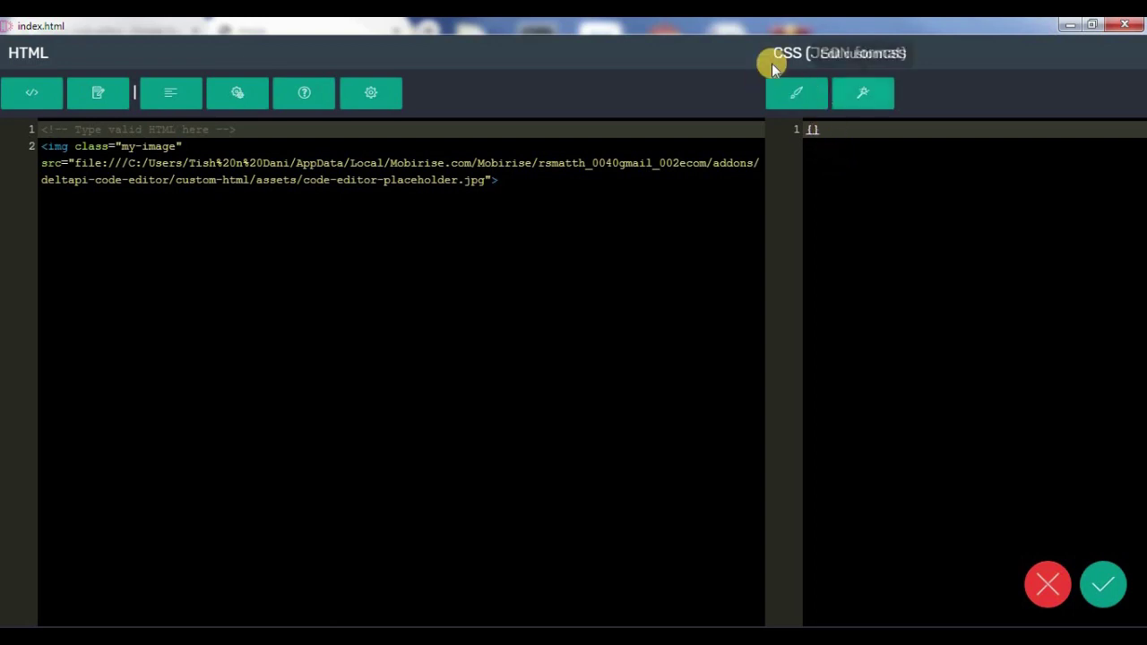
pyautogui.click(865, 96)
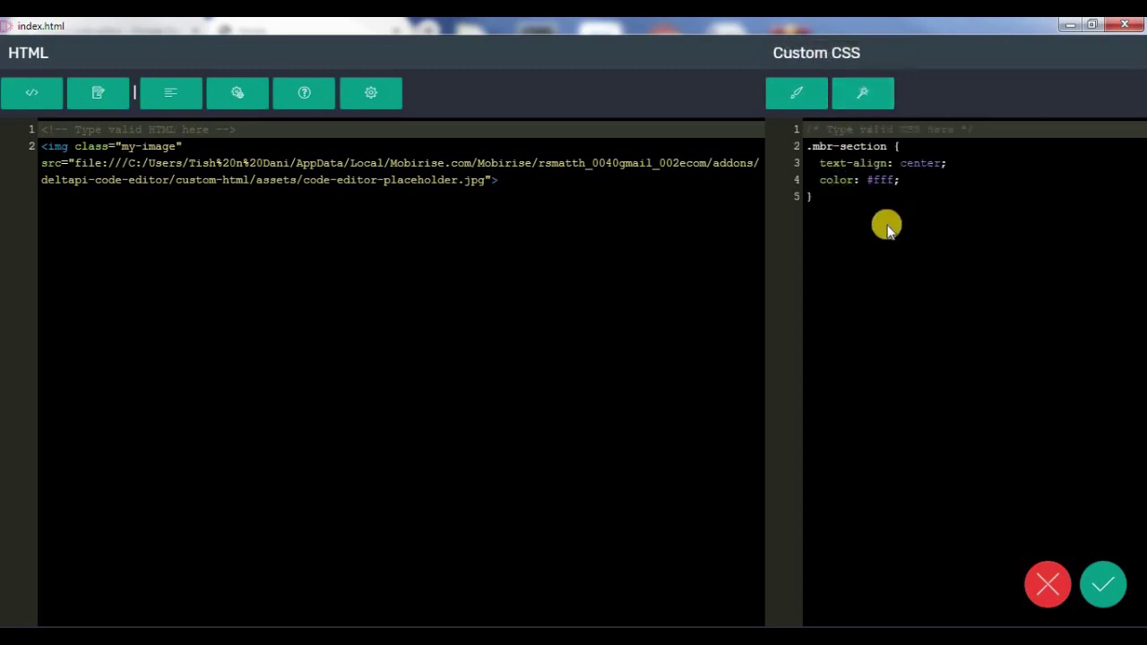
pyautogui.click(794, 96)
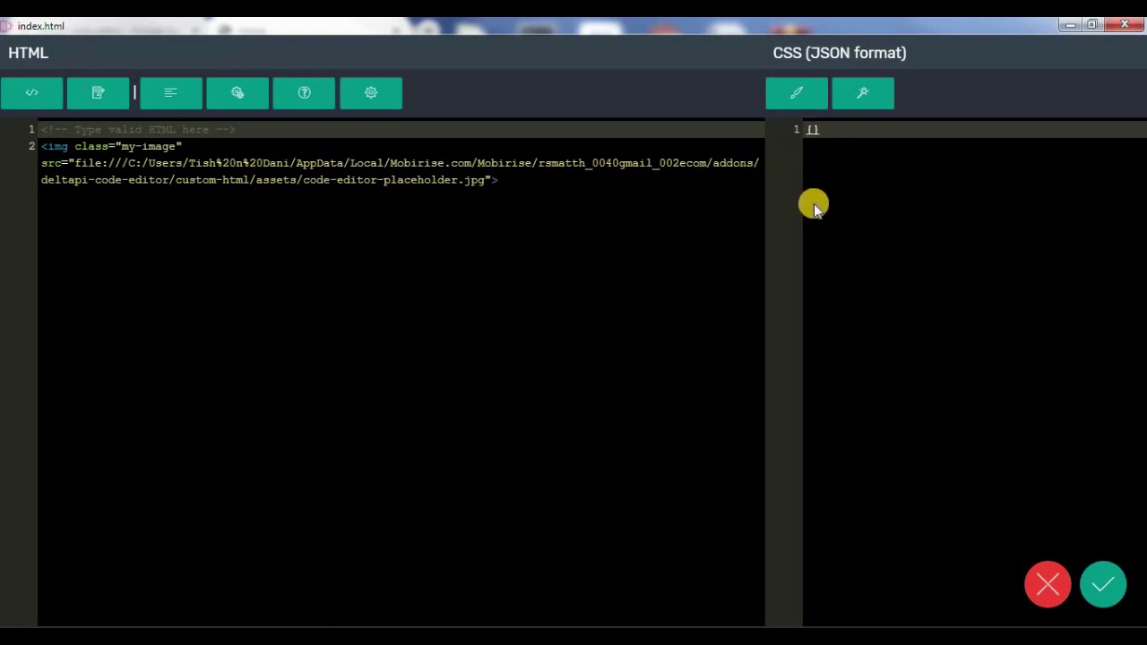
# - Delete the placeholder HTML and switch to the CodePen gallery pen in Chrome
pyautogui.hotkey('ctrl', 'a')
pyautogui.press('Delete')
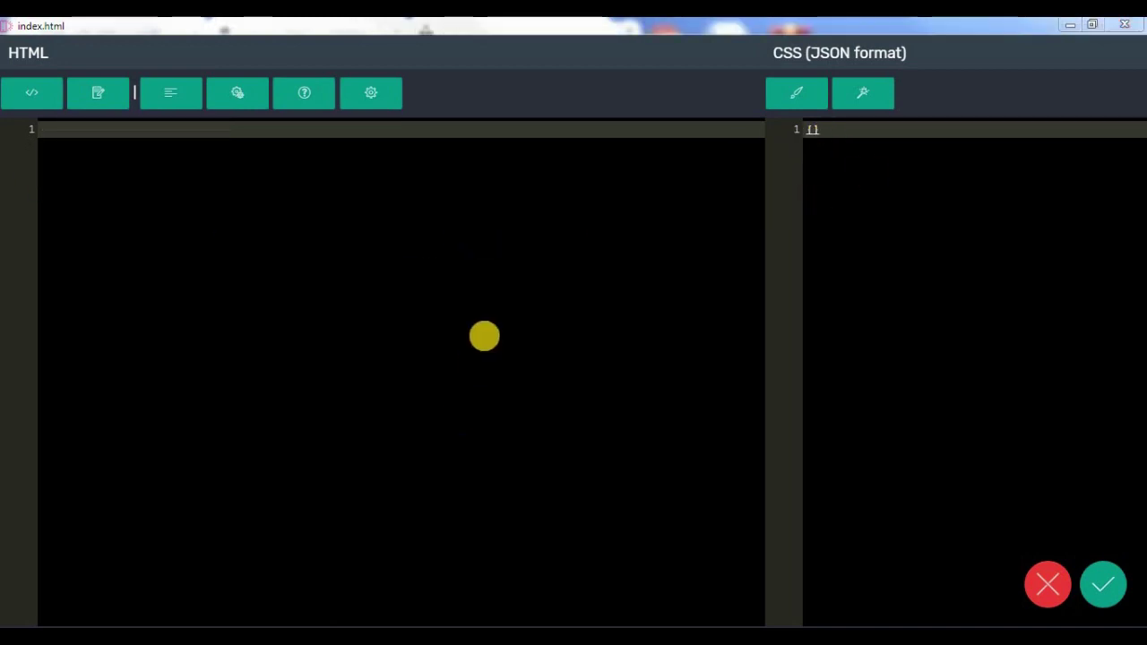
pyautogui.click(485, 336)
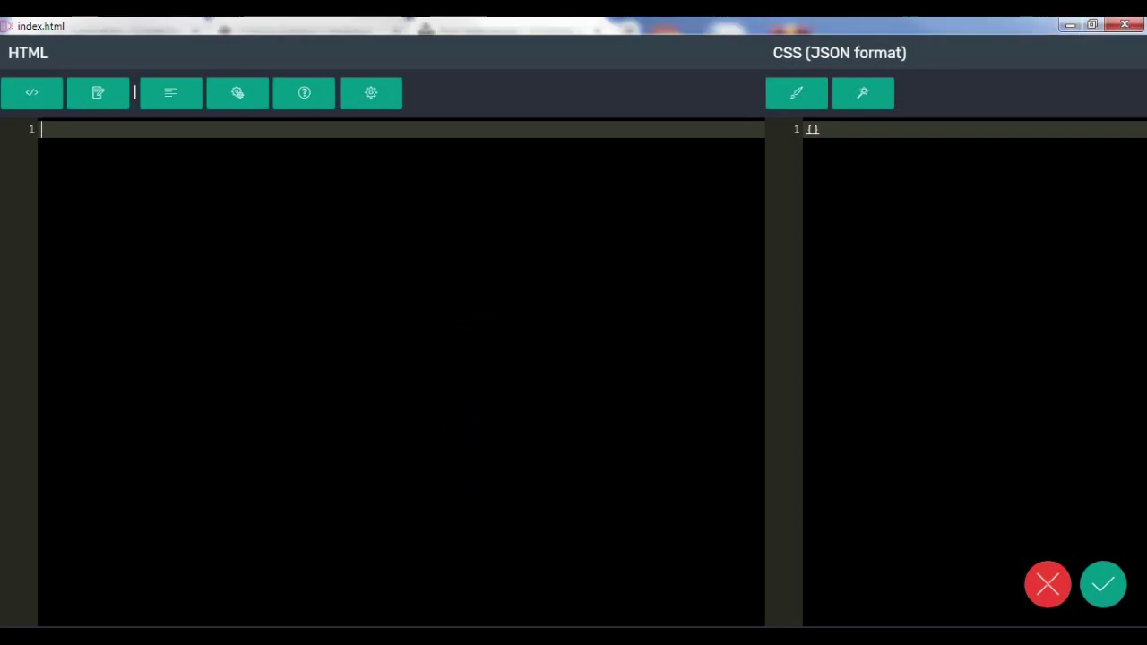
pyautogui.hotkey('alt', 'Tab')
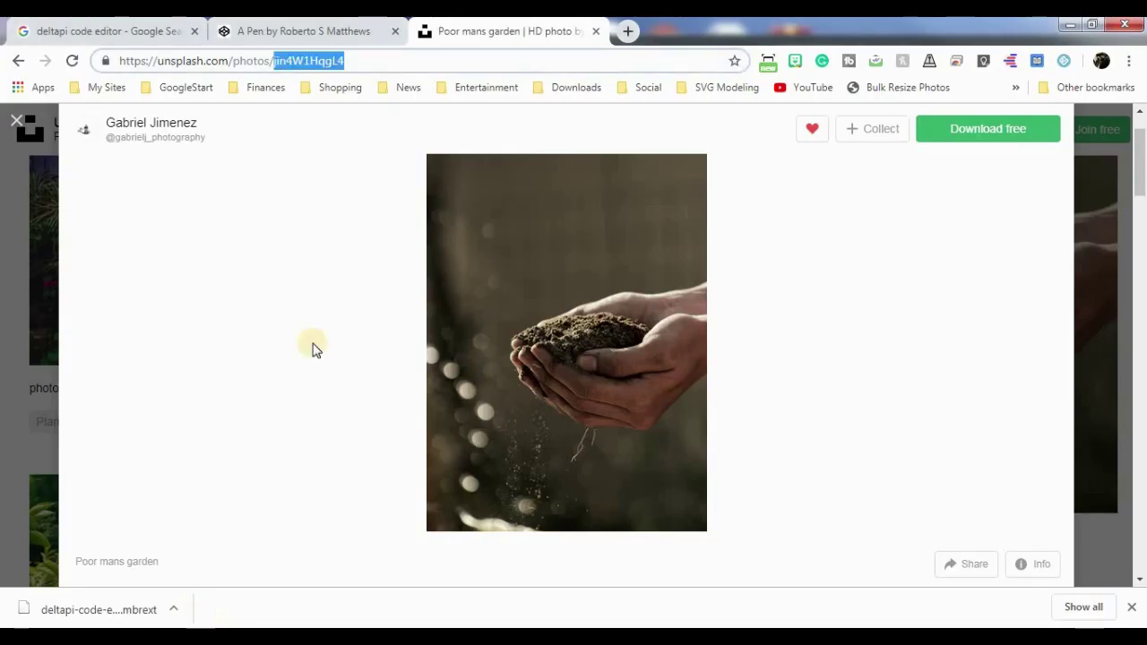
pyautogui.click(343, 26)
# - Copy the entire myGallery HTML, with its six Cityscape image tags, from CodePen
pyautogui.click(203, 331)
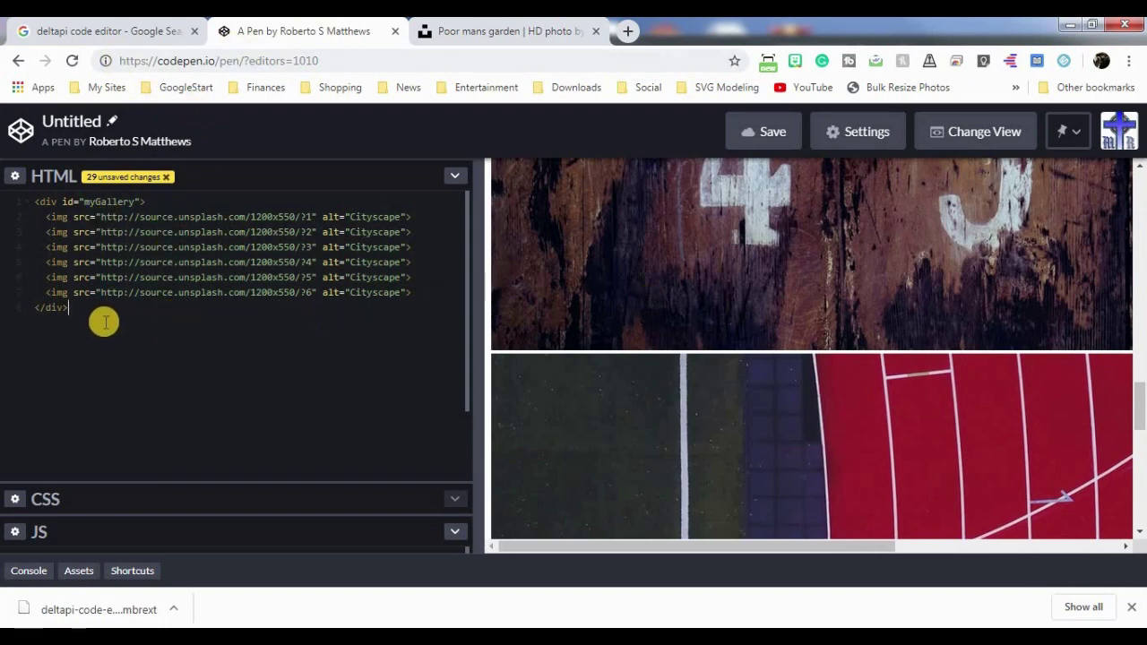
pyautogui.moveTo(94, 312); pyautogui.dragTo(18, 194)
pyautogui.rightClick(63, 216)
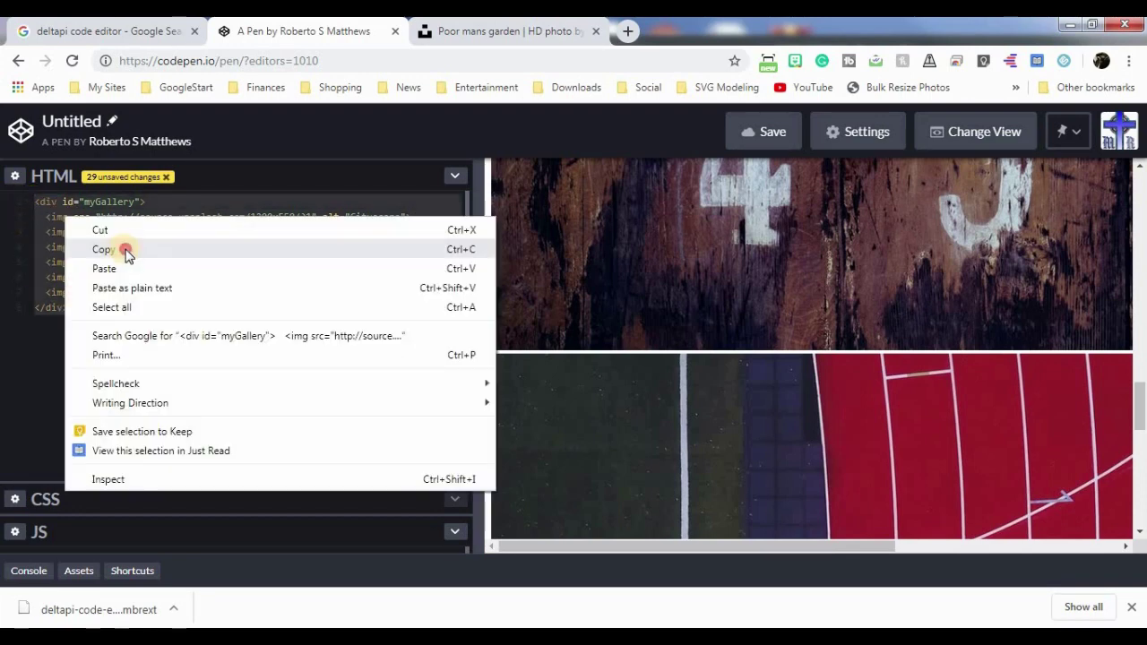
pyautogui.click(125, 250)
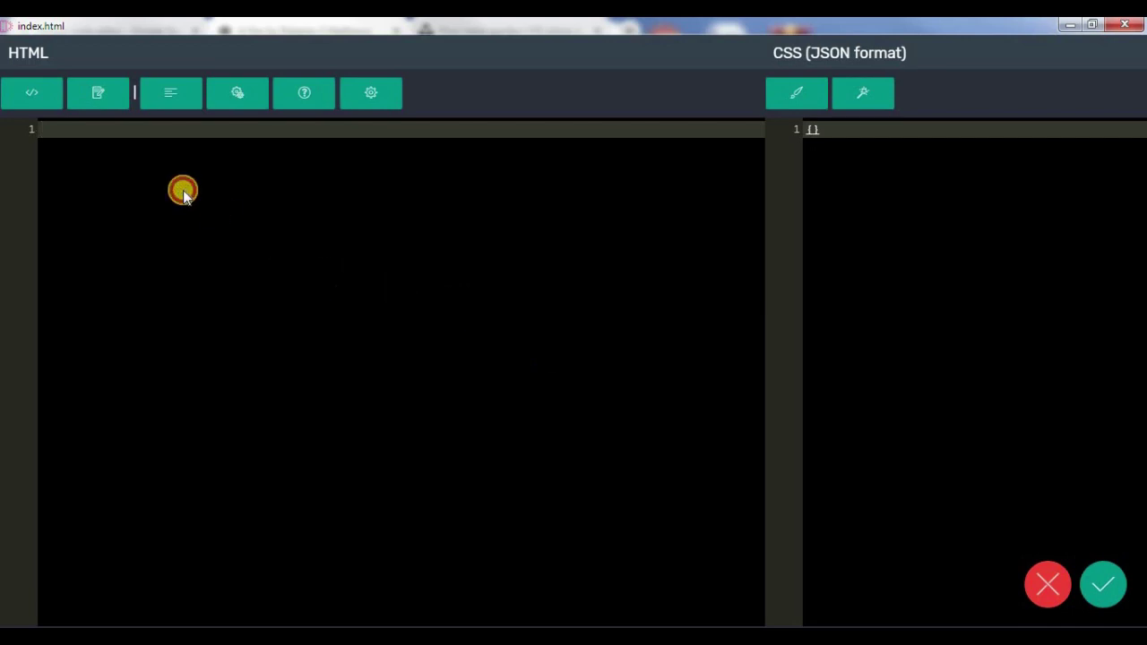
# - Paste the myGallery HTML into the code block, save it, and scroll to view the photos
pyautogui.rightClick(197, 193)
pyautogui.click(218, 243)
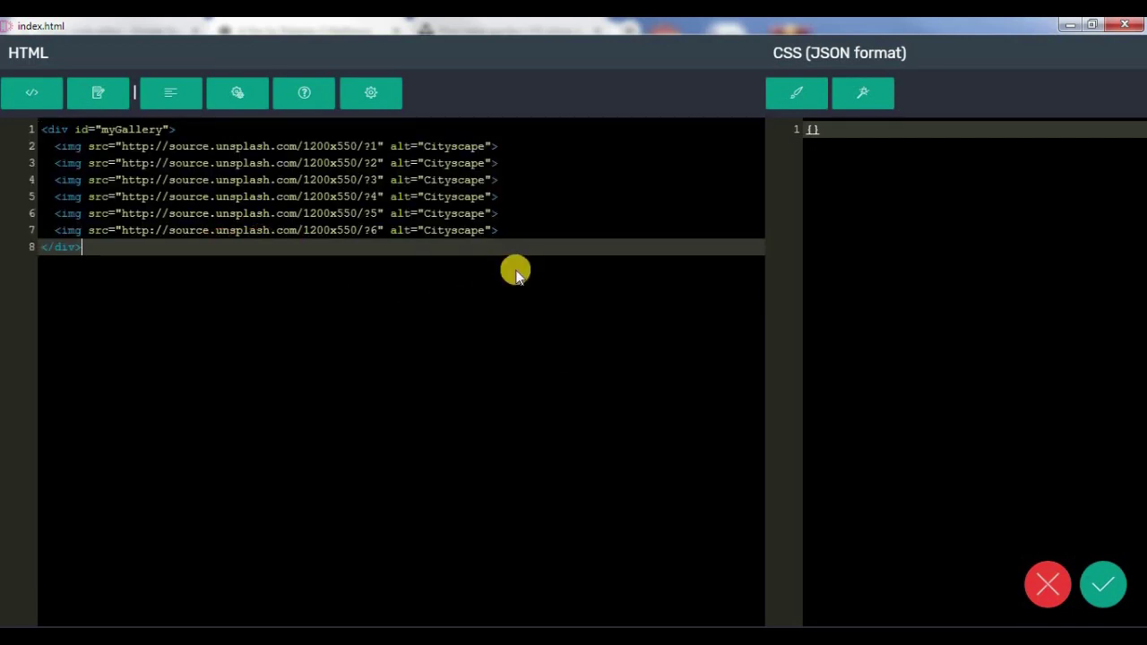
pyautogui.click(1111, 572)
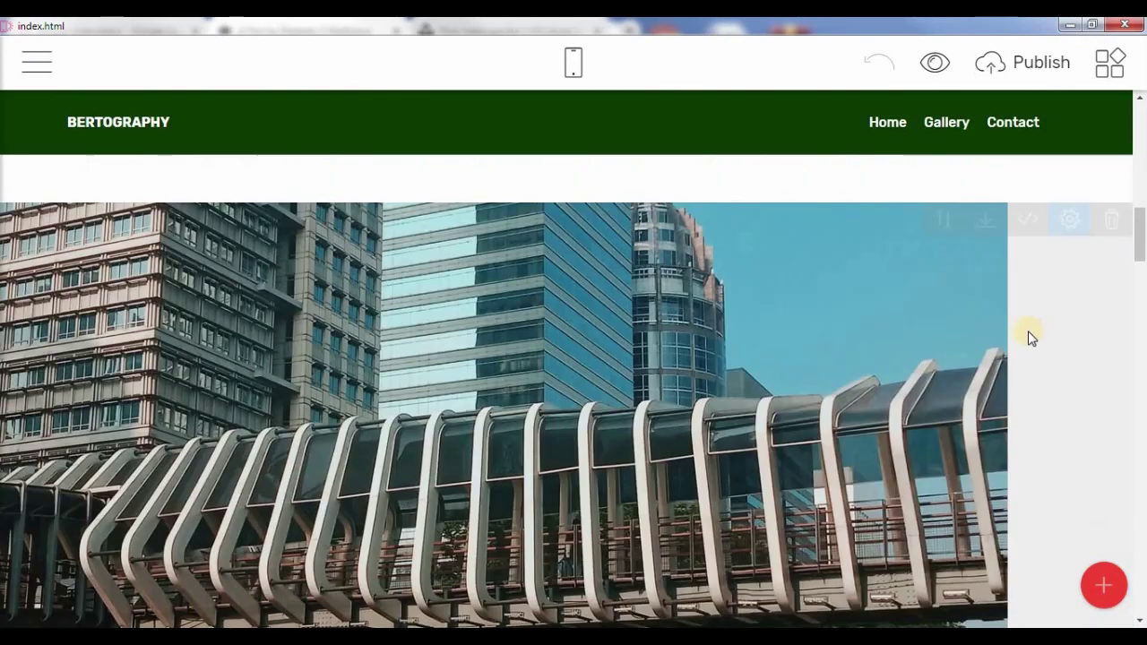
pyautogui.click(1141, 258)
pyautogui.moveTo(1140, 258); pyautogui.dragTo(1134, 222)
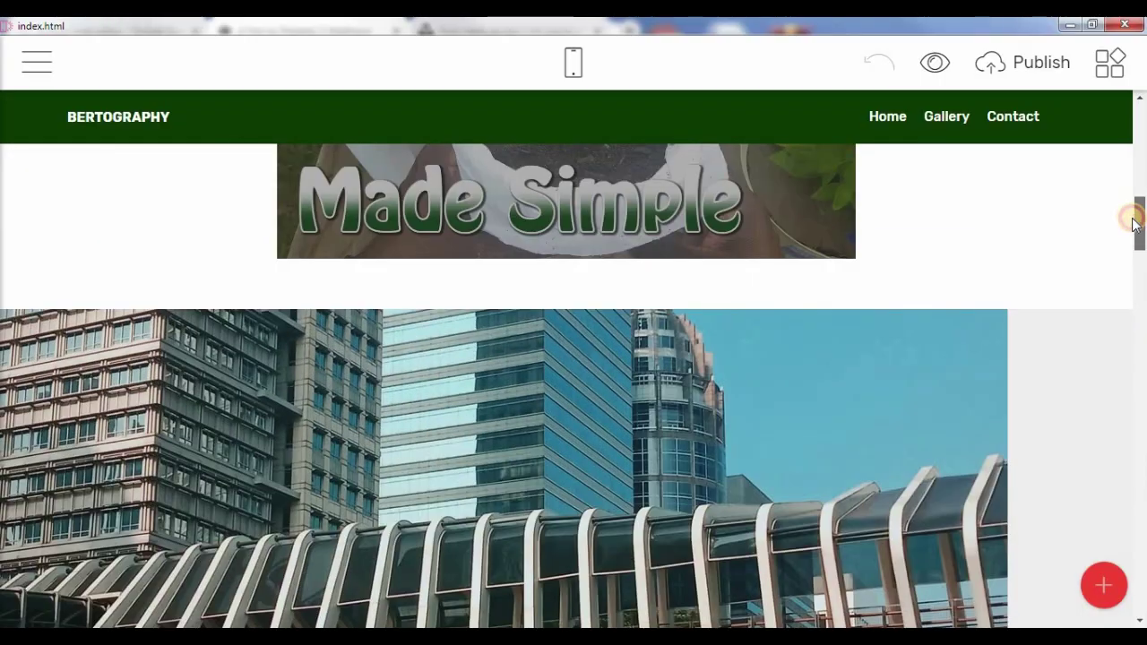